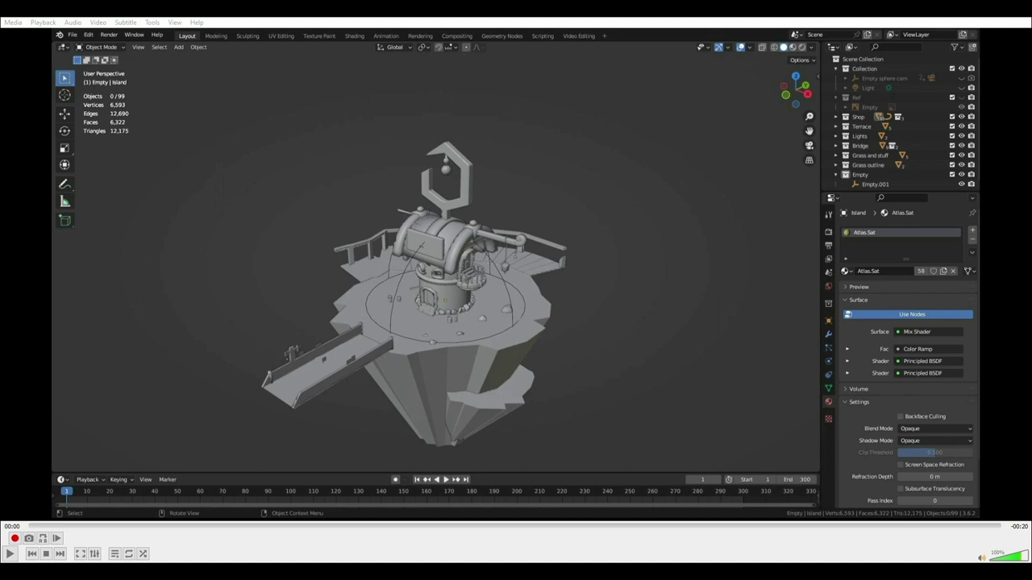
# Step: Watch the output-1.mp4 preview of the shop island, switch to the Data folder and open output.1.avi
pyautogui.click(10, 554)
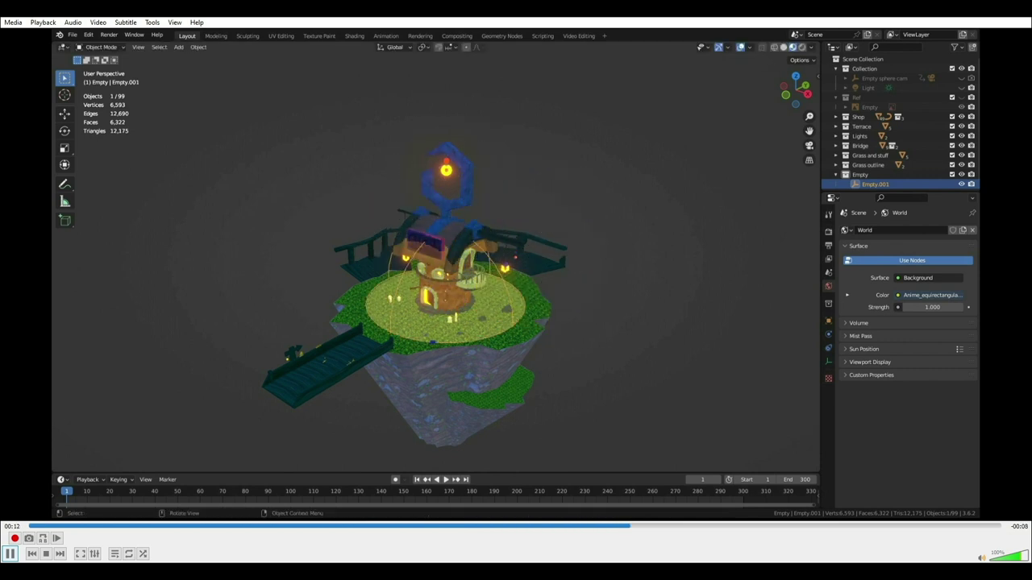
pyautogui.press('space')
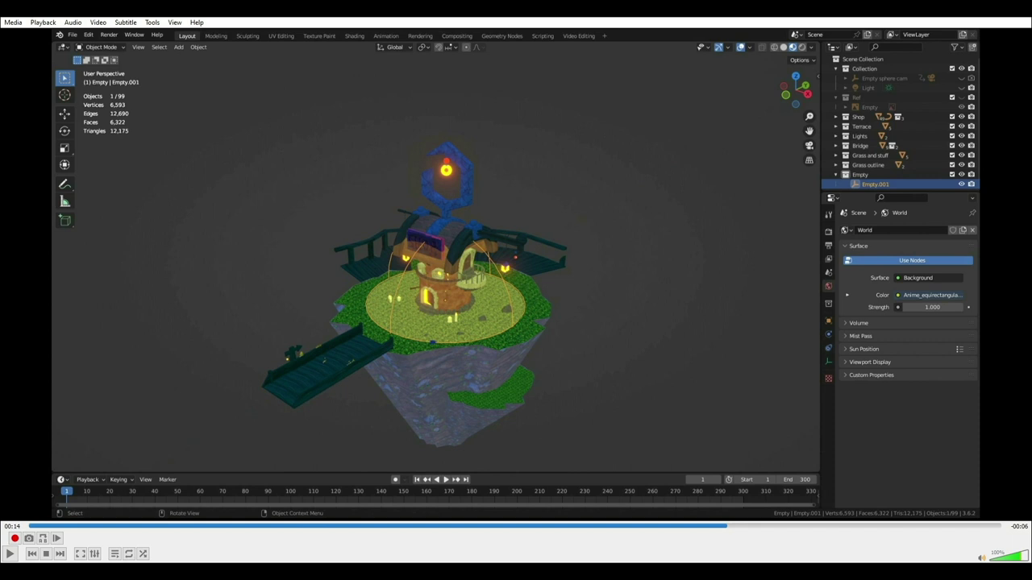
pyautogui.moveTo(537, 572)
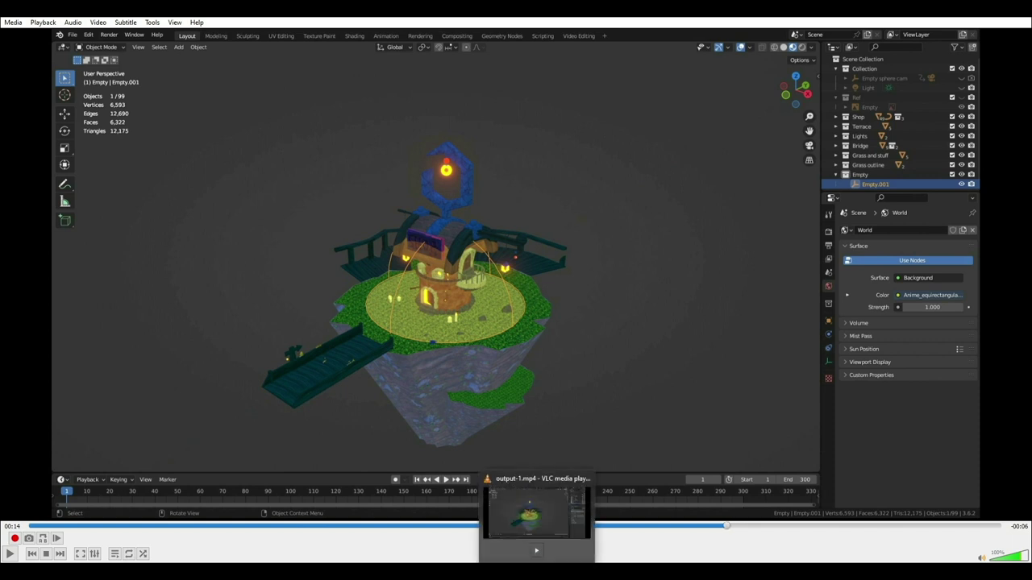
pyautogui.click(536, 573)
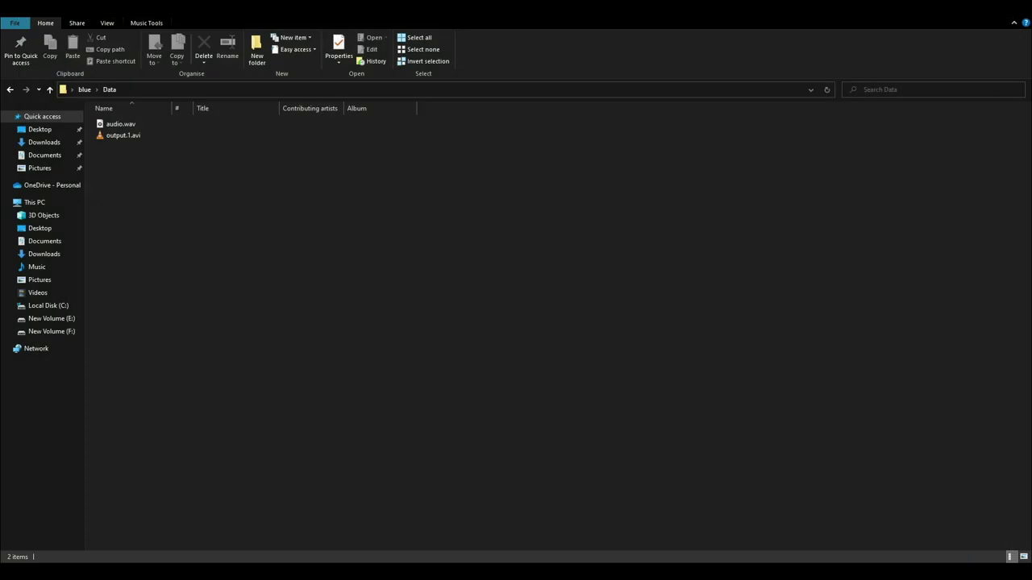
pyautogui.doubleClick(124, 135)
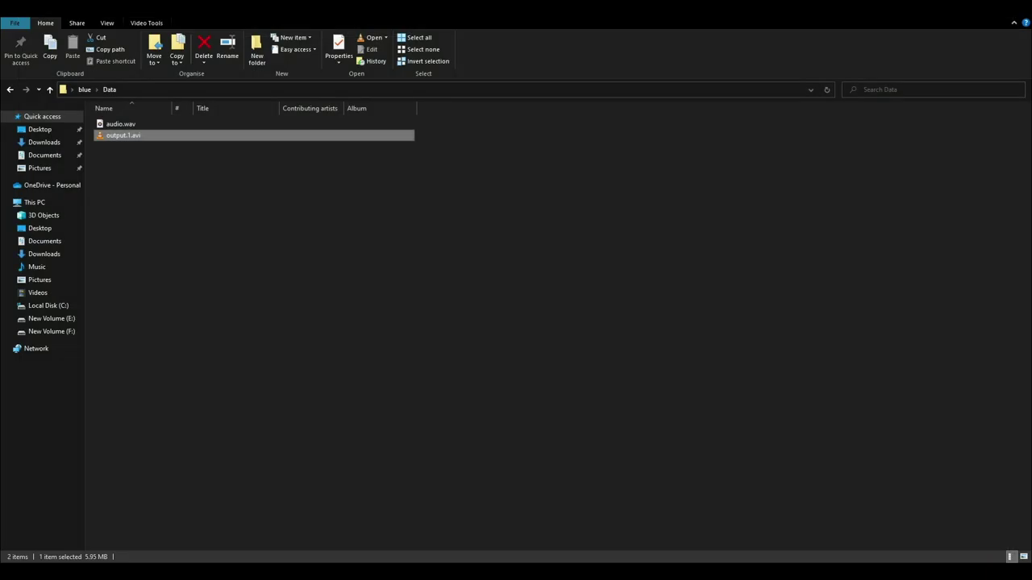
# Step: Switch to Inkscape and collapse the contents of Layer 1 and Layer 2
pyautogui.moveTo(510, 572)
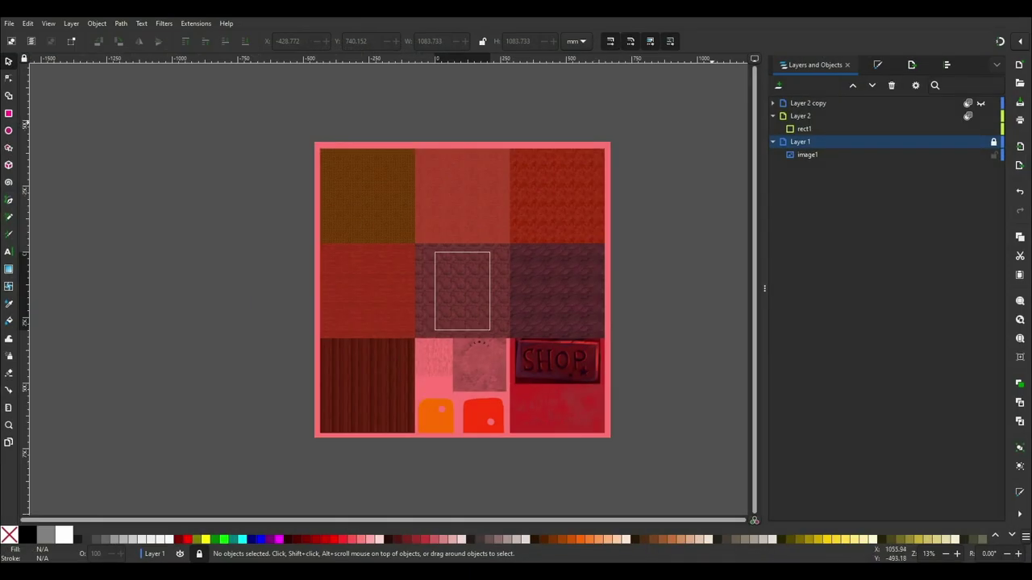
pyautogui.click(772, 142)
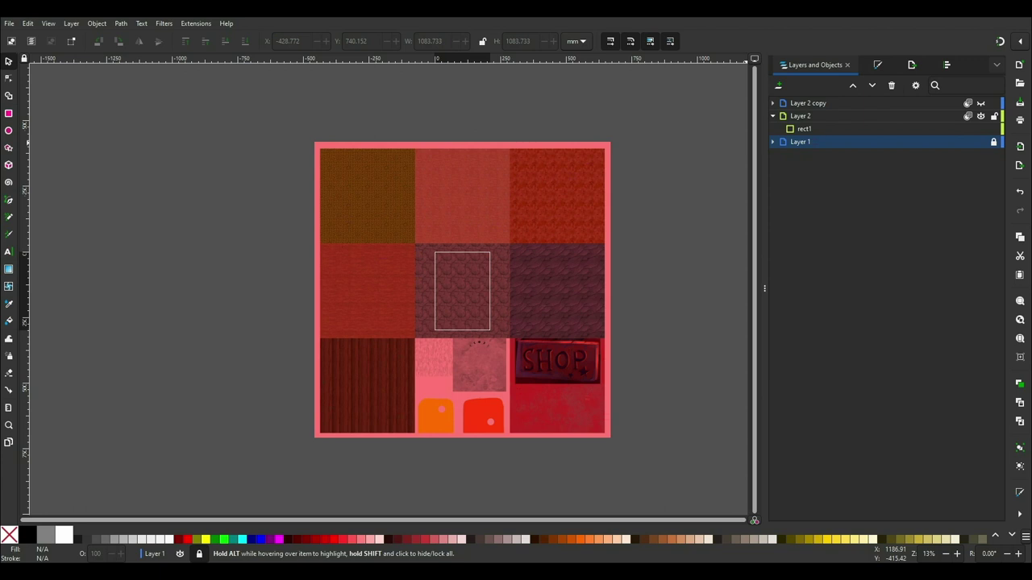
pyautogui.click(772, 116)
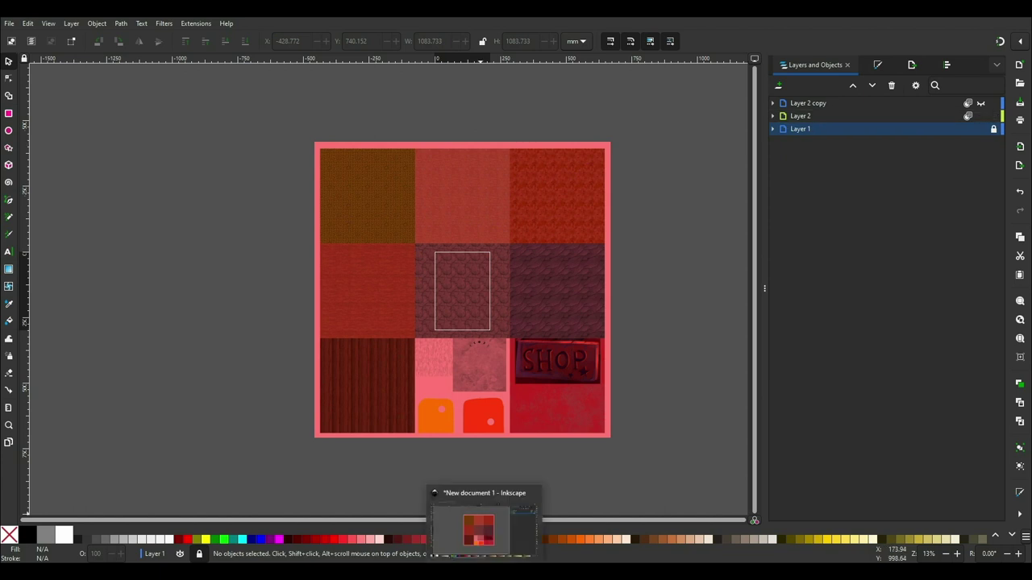
# Step: Switch to Blender and select the island, ground floor, moon sign and shop sign in turn to examine their assigned material
pyautogui.click(489, 572)
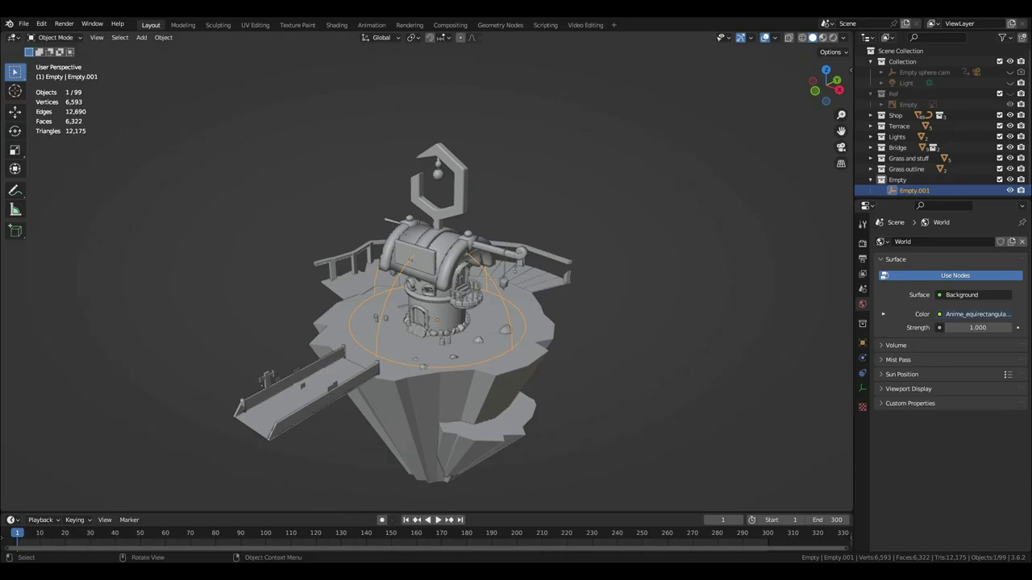
pyautogui.click(481, 391)
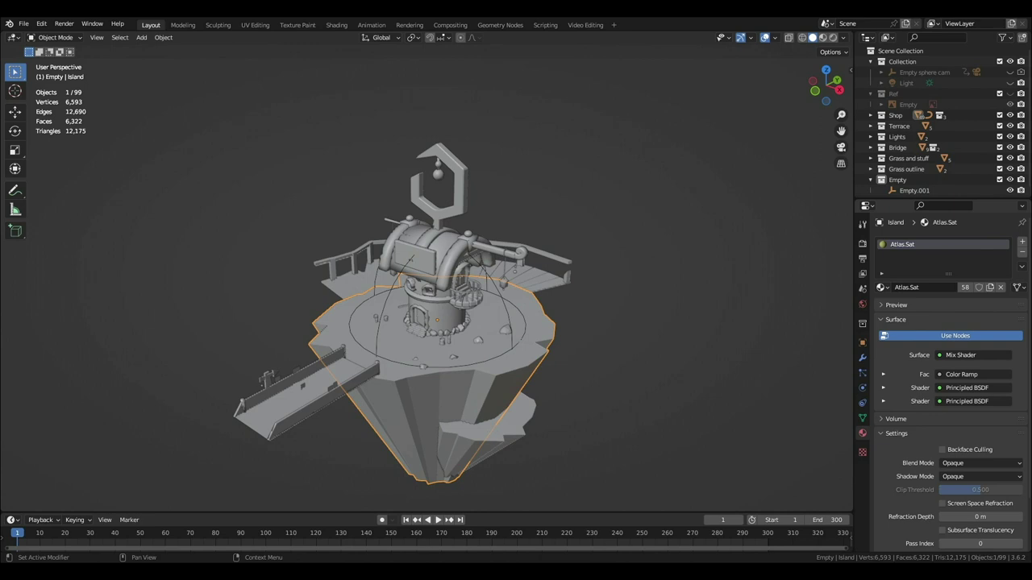
pyautogui.click(442, 314)
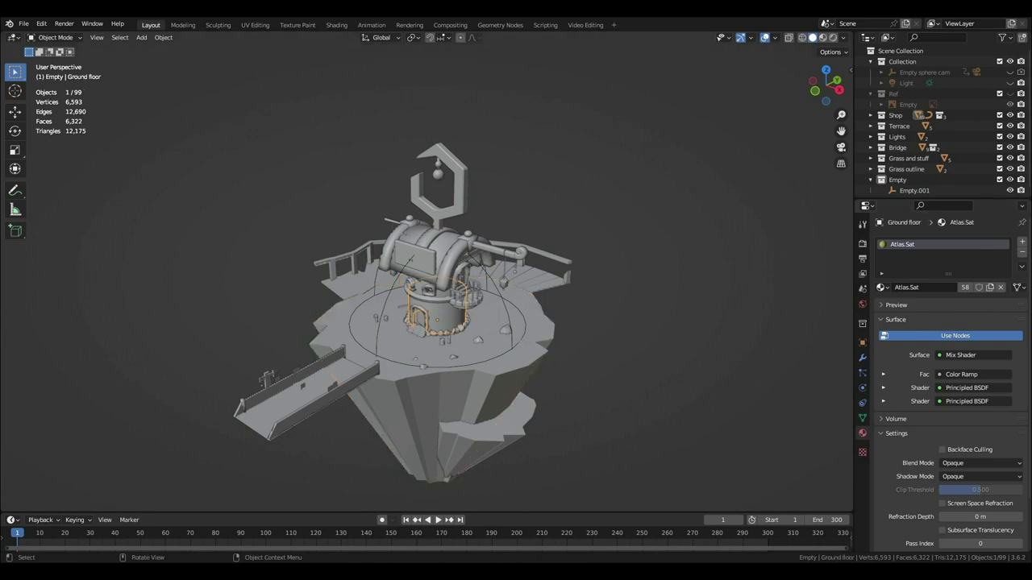
pyautogui.click(410, 259)
pyautogui.click(453, 210)
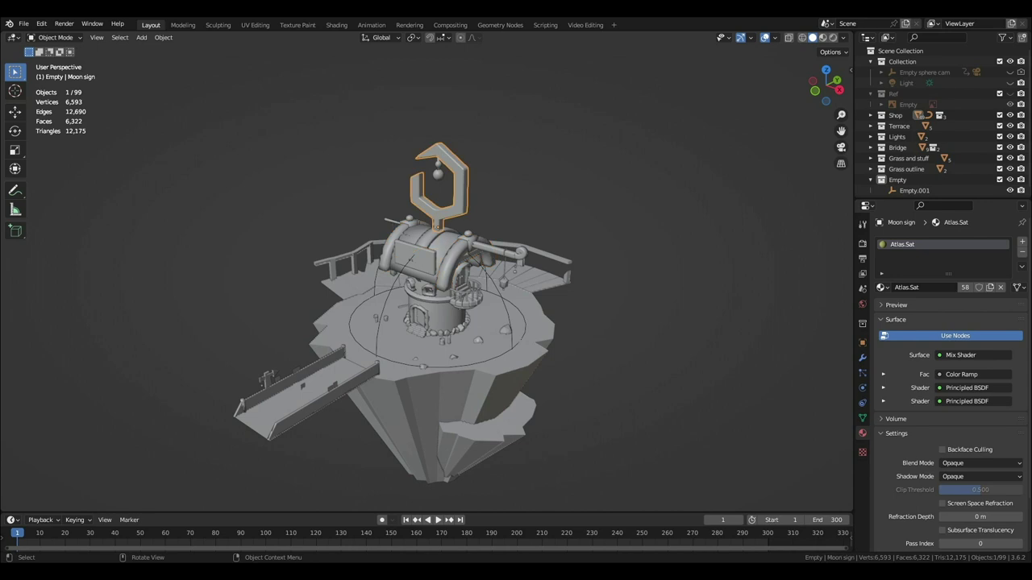
pyautogui.click(414, 256)
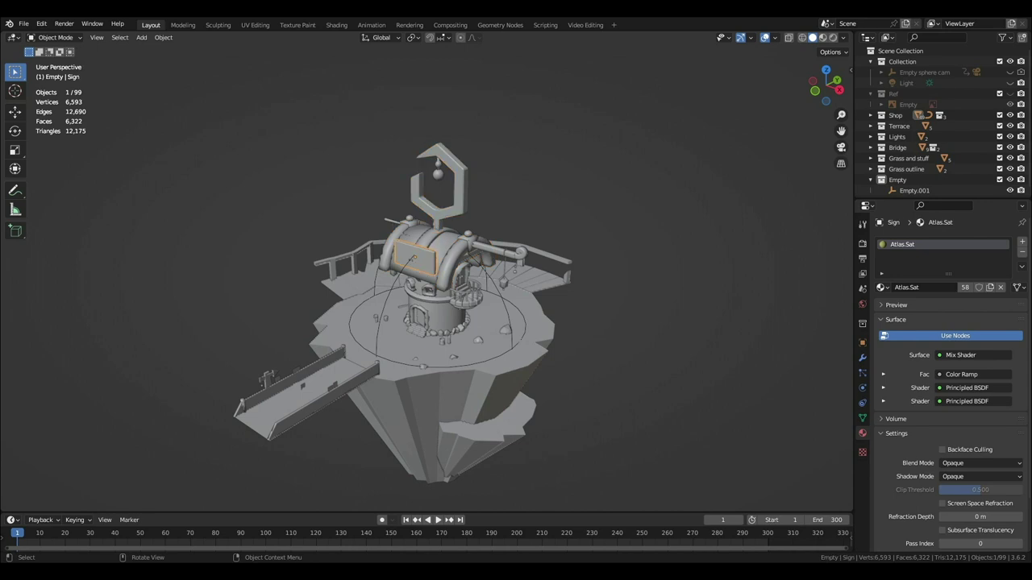
# Step: Delete the Empty.001 sphere empty surrounding the shop
pyautogui.hotkey('alt', 'a')
pyautogui.press('Delete')
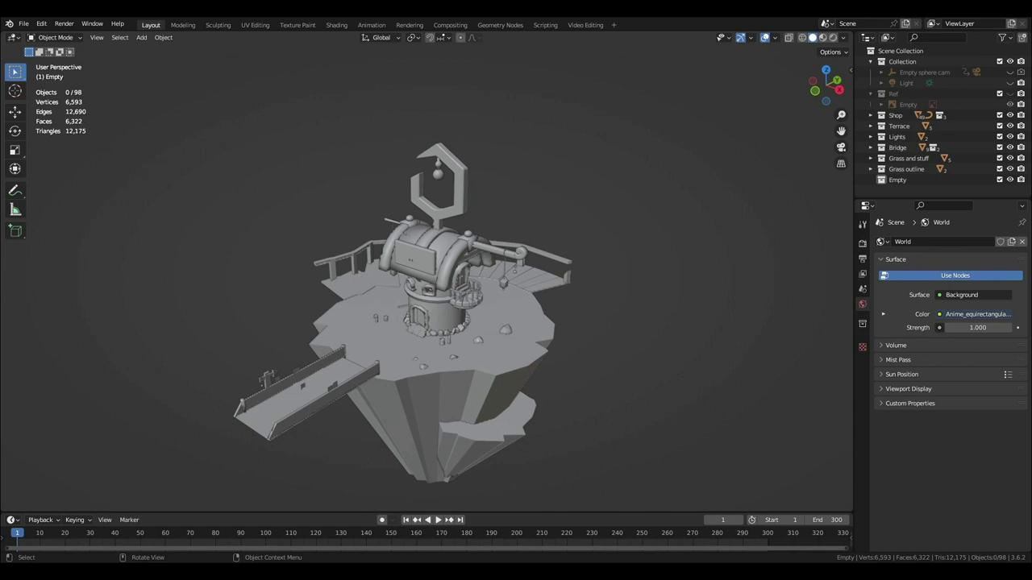
# Step: Switch to Inkscape, hide Layer 2, close the Export dialog and add Layer 3 above Layer 1
pyautogui.moveTo(485, 571)
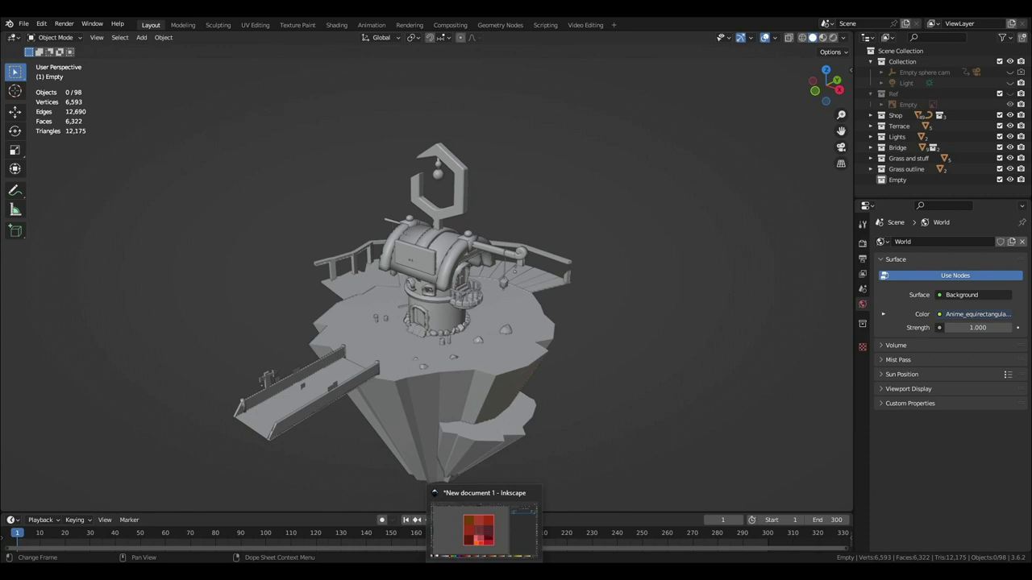
pyautogui.click(484, 528)
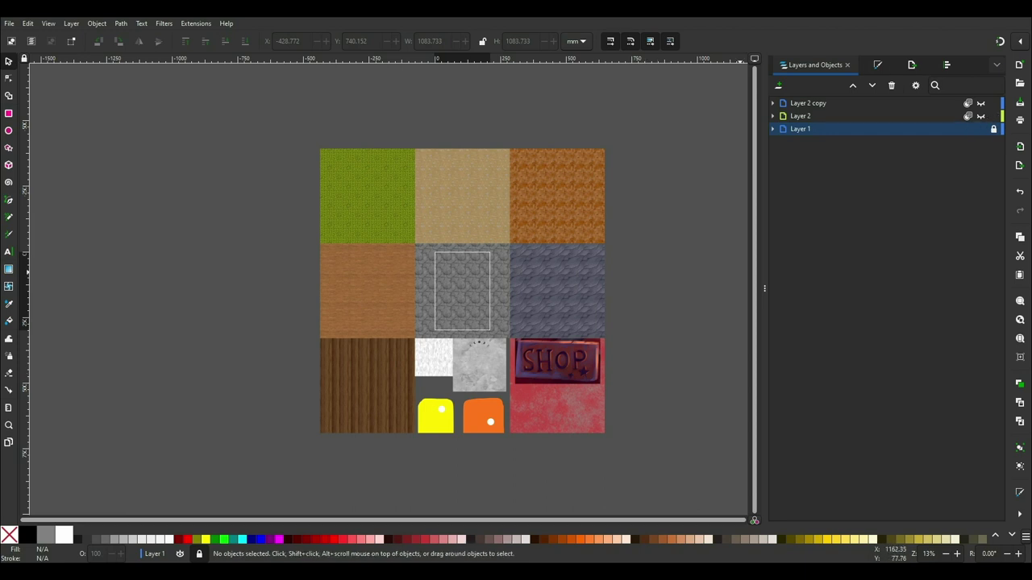
pyautogui.click(912, 65)
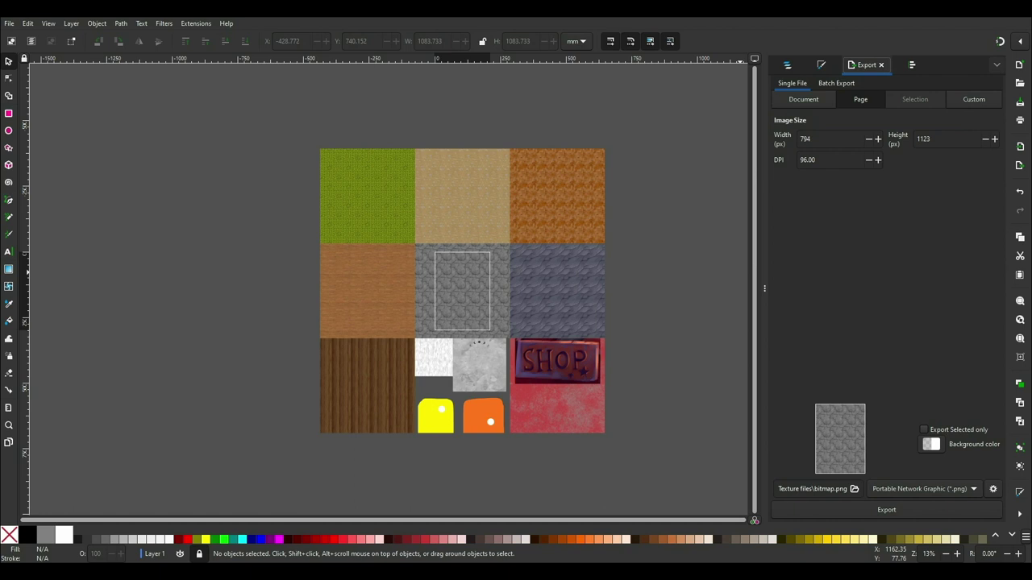
pyautogui.click(891, 64)
pyautogui.hotkey('ctrl', 'shift', 'l')
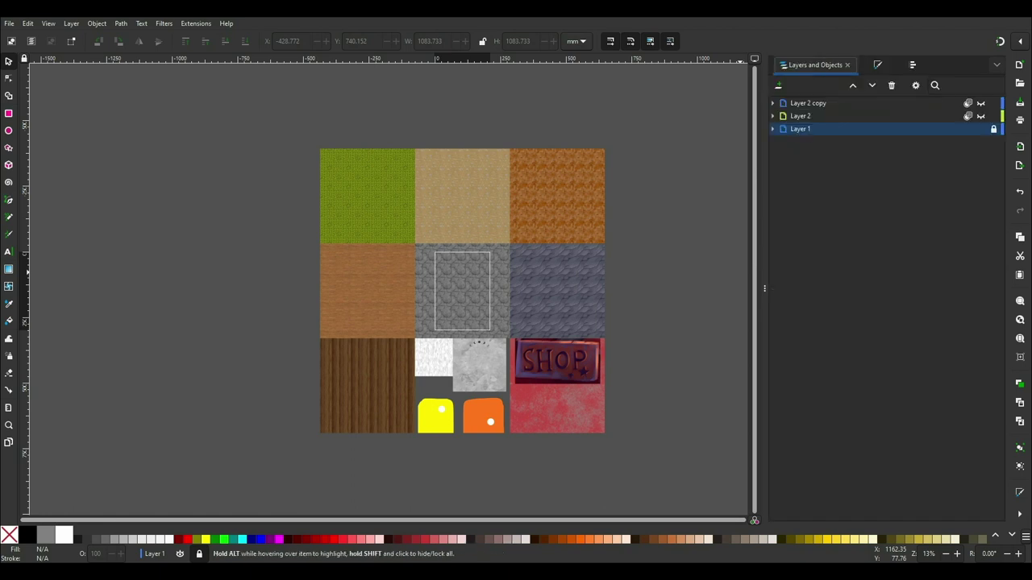
pyautogui.hotkey('ctrl', 'shift', 'n')
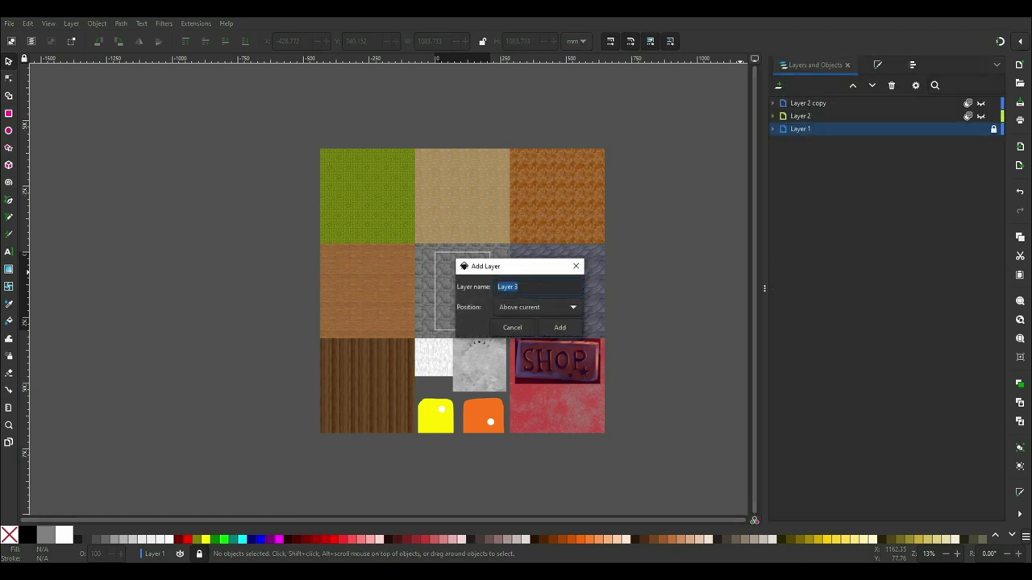
pyautogui.press('Return')
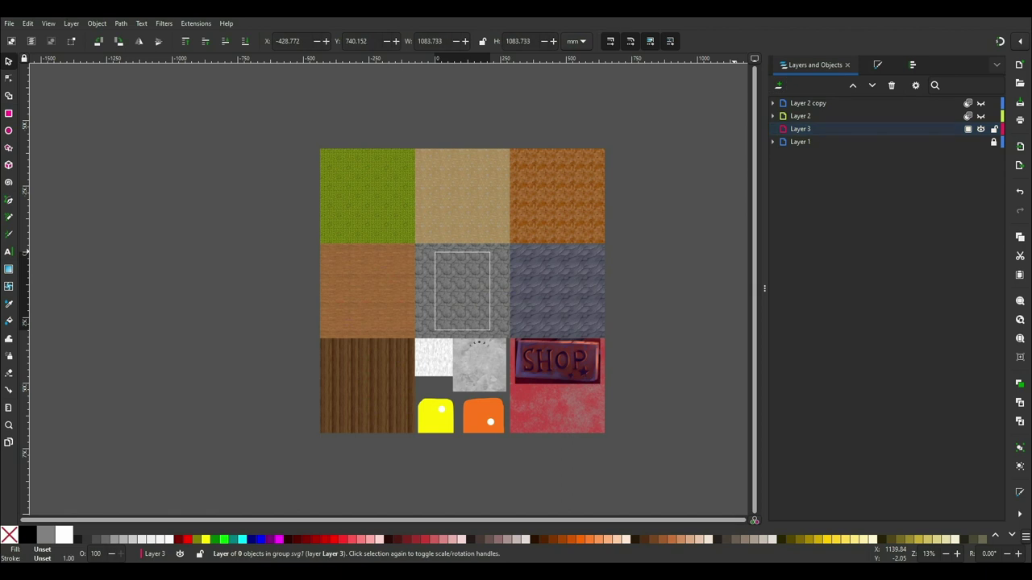
# Step: Draw a pink rectangle about 1273 × 1193 mm on Layer 3, covering the whole texture atlas
pyautogui.press('r')
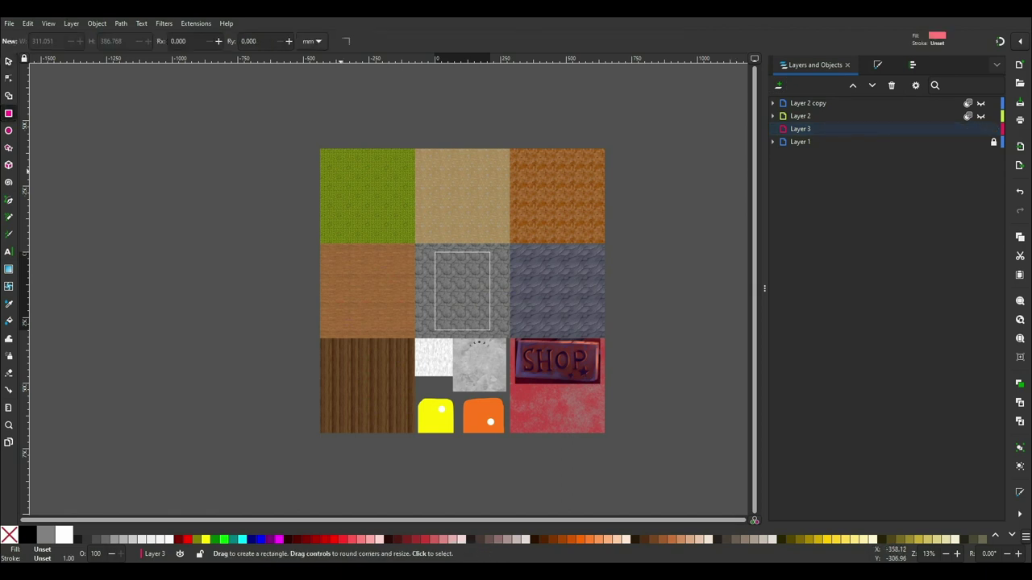
pyautogui.moveTo(290, 135); pyautogui.dragTo(625, 448)
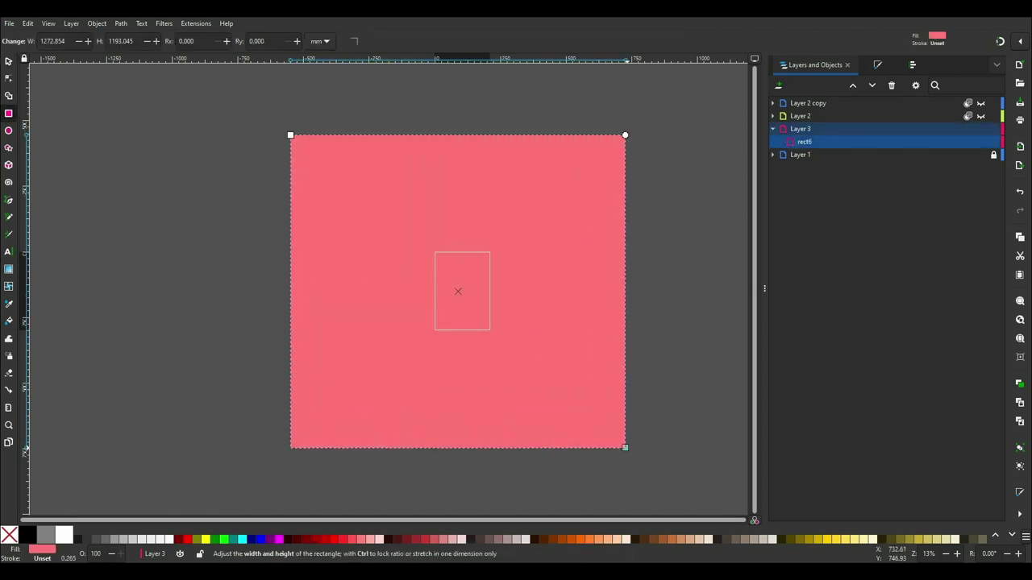
pyautogui.press('s')
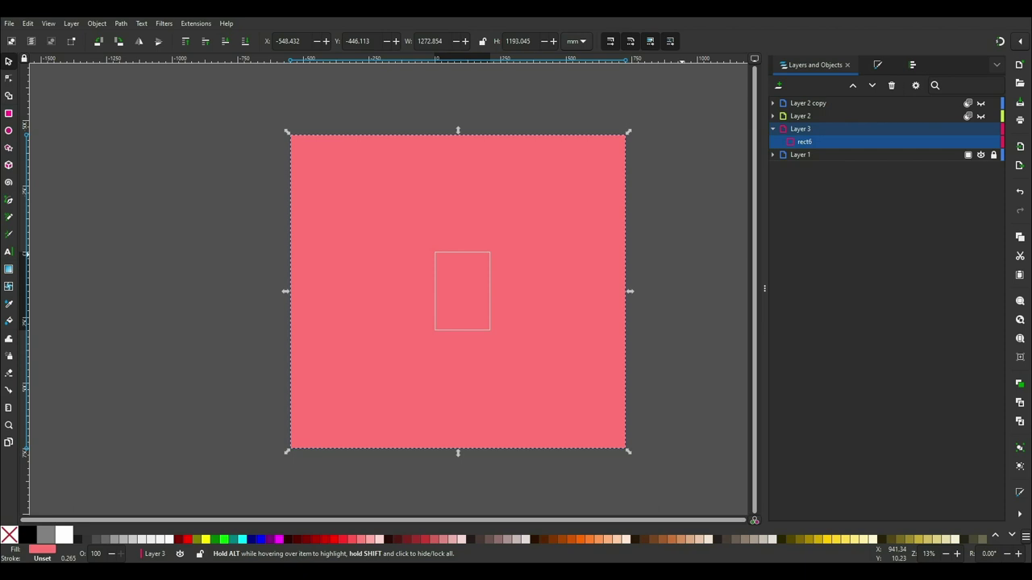
# Step: Compare the Multiply and Overlay blend modes on Layer 3 and keep Multiply
pyautogui.click(801, 128)
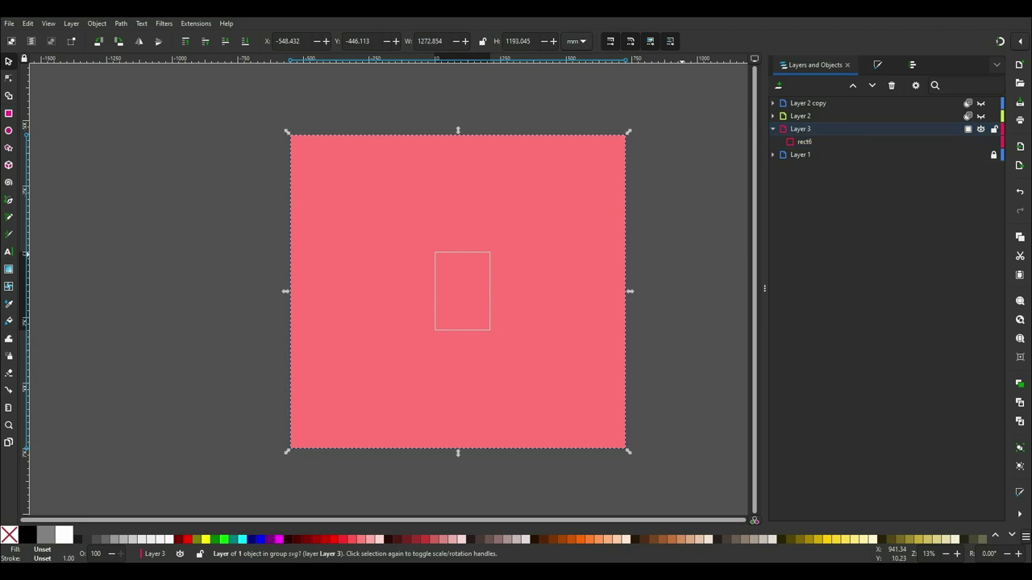
pyautogui.click(968, 129)
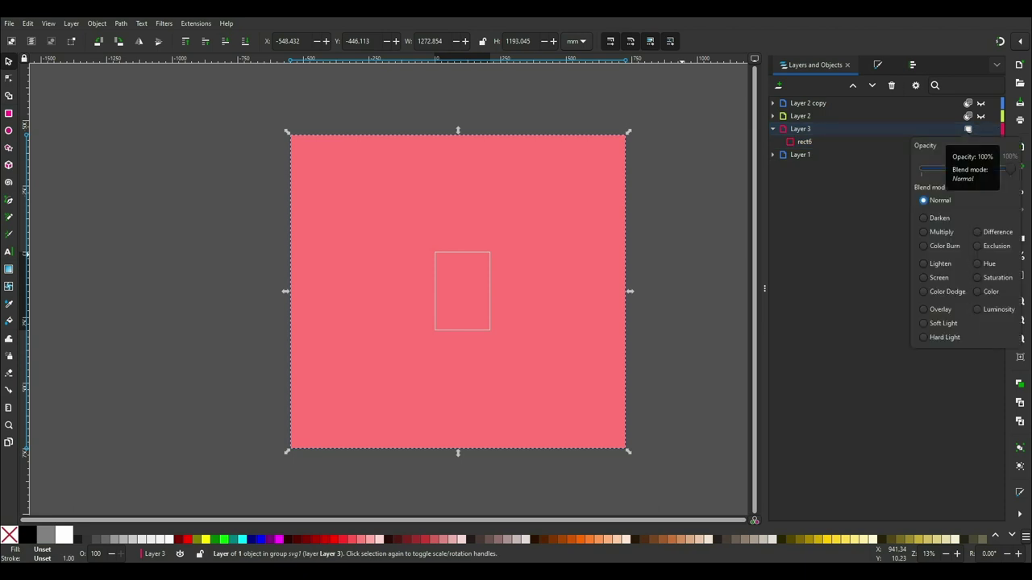
pyautogui.click(924, 232)
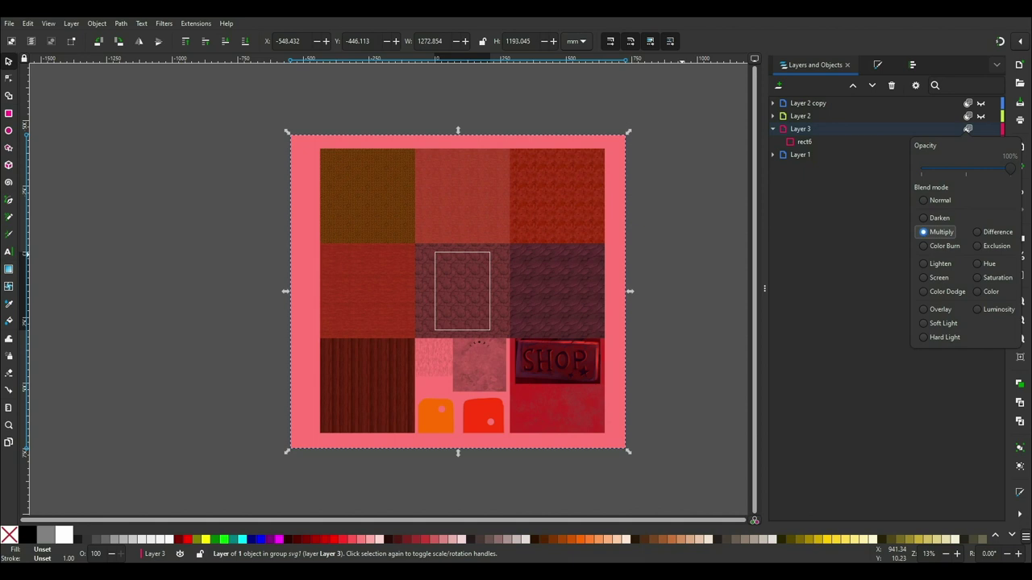
pyautogui.click(924, 309)
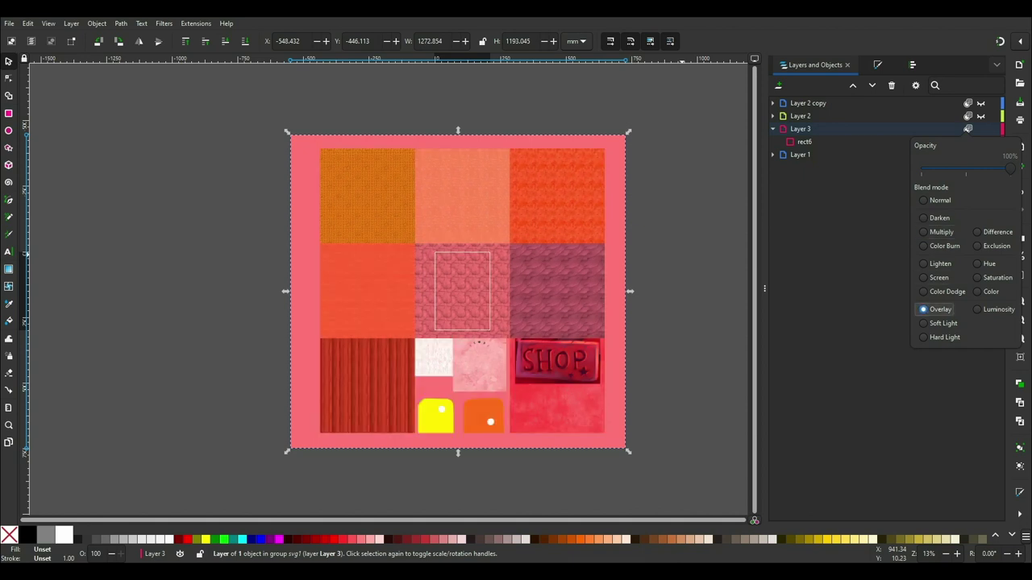
pyautogui.click(924, 232)
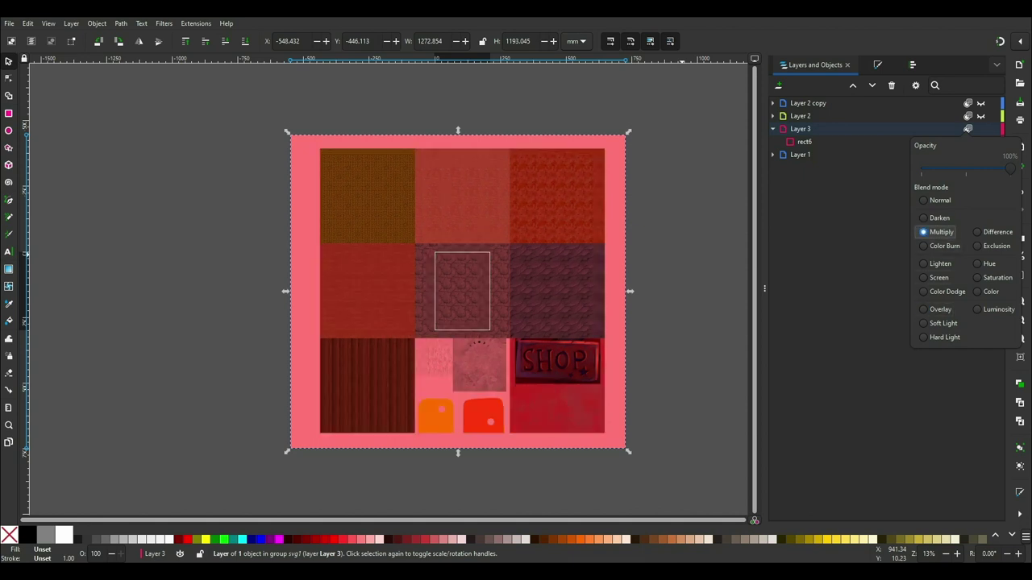
pyautogui.click(842, 234)
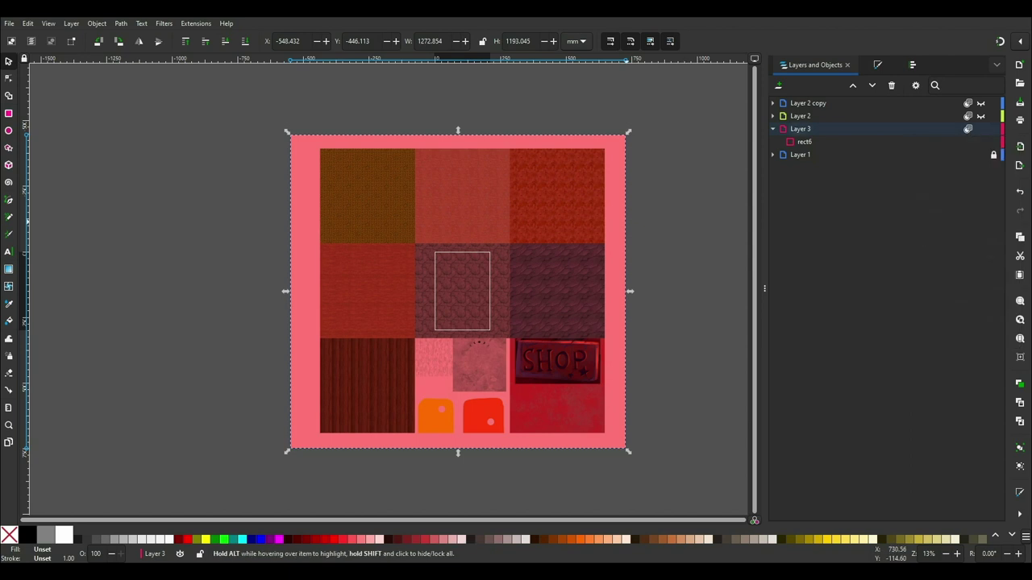
# Step: Recolour the Layer 3 rectangle by shifting its HSL fill hue, trying blue at 206 and another hue
pyautogui.click(838, 142)
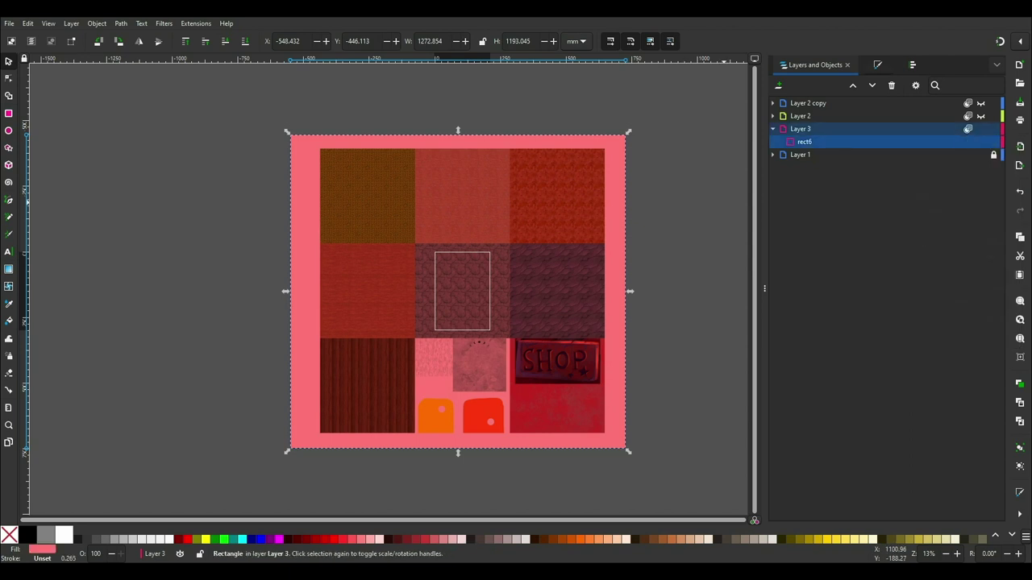
pyautogui.click(912, 65)
pyautogui.hotkey('ctrl', 'shift', 'f')
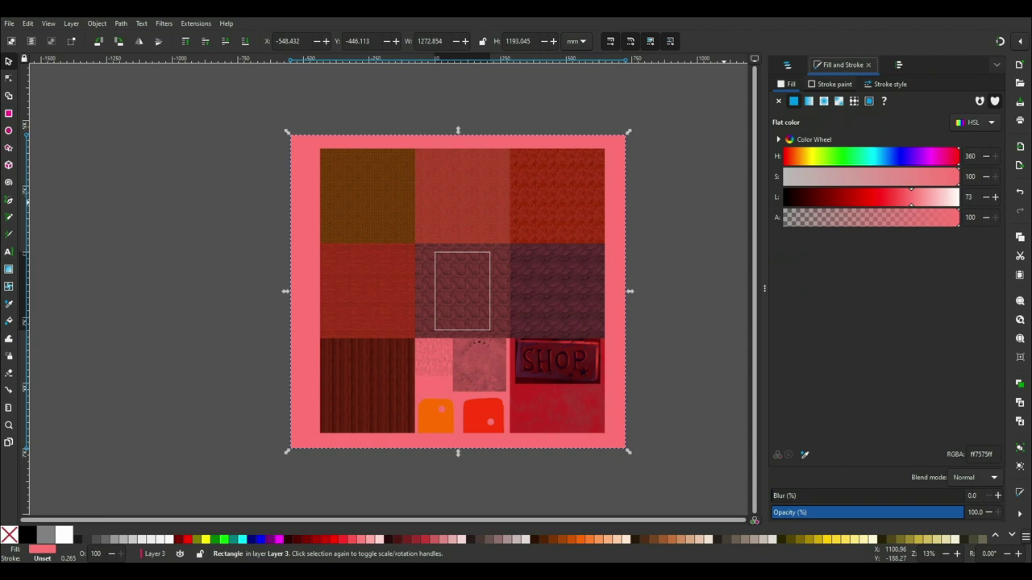
pyautogui.moveTo(959, 156); pyautogui.dragTo(883, 157)
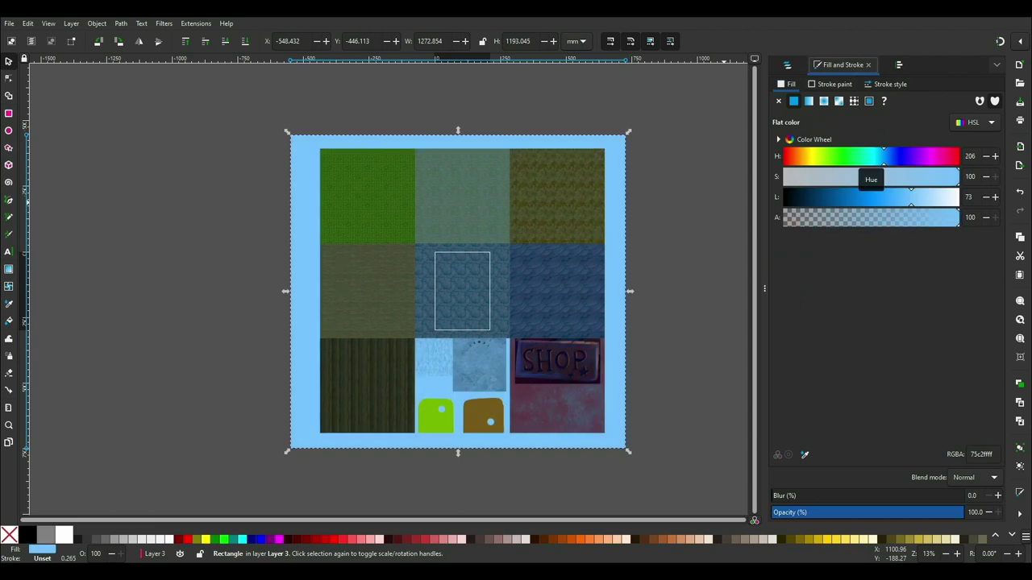
pyautogui.click(814, 155)
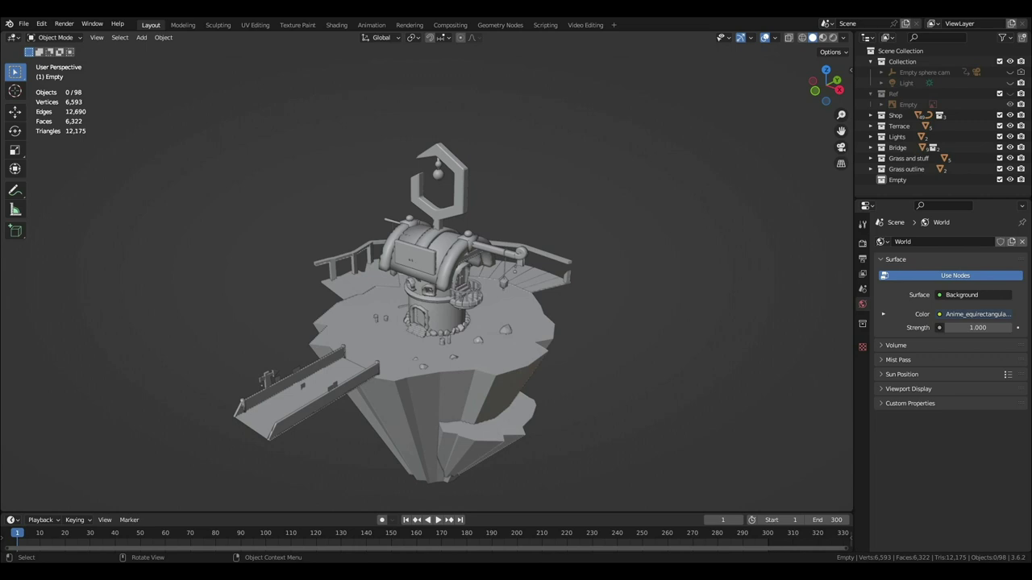
# Step: Switch to Blender and examine the floating shop island from another angle in Rendered shading
pyautogui.press('z')
pyautogui.click(604, 381)
pyautogui.moveTo(603, 381); pyautogui.dragTo(242, 312, button='middle')
pyautogui.press('z')
pyautogui.click(630, 279)
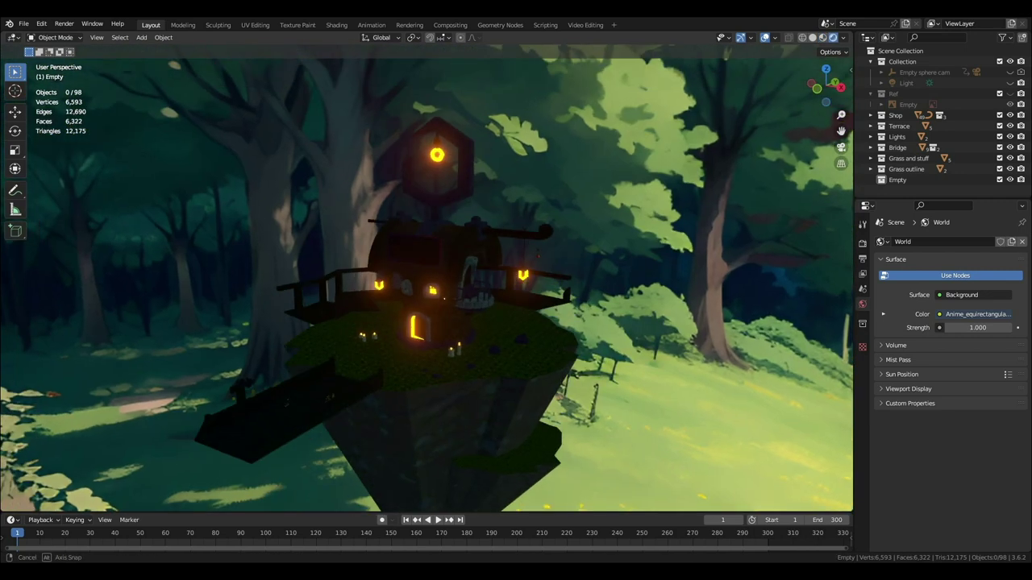
# Step: Select the island in Solid shading and bring up its Atlas.Sat material nodes in the Shading workspace
pyautogui.press('z')
pyautogui.click(475, 403)
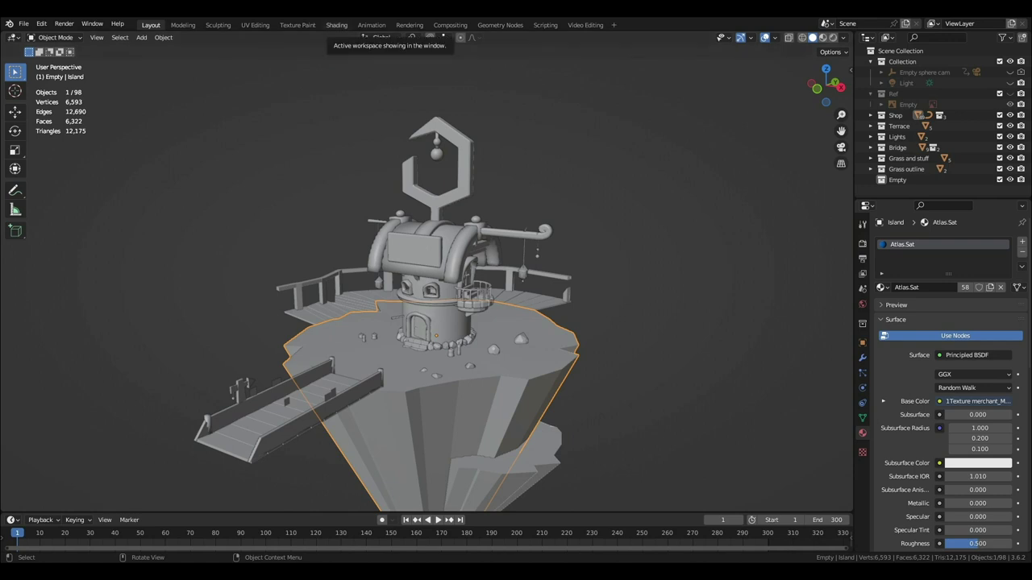
pyautogui.click(336, 25)
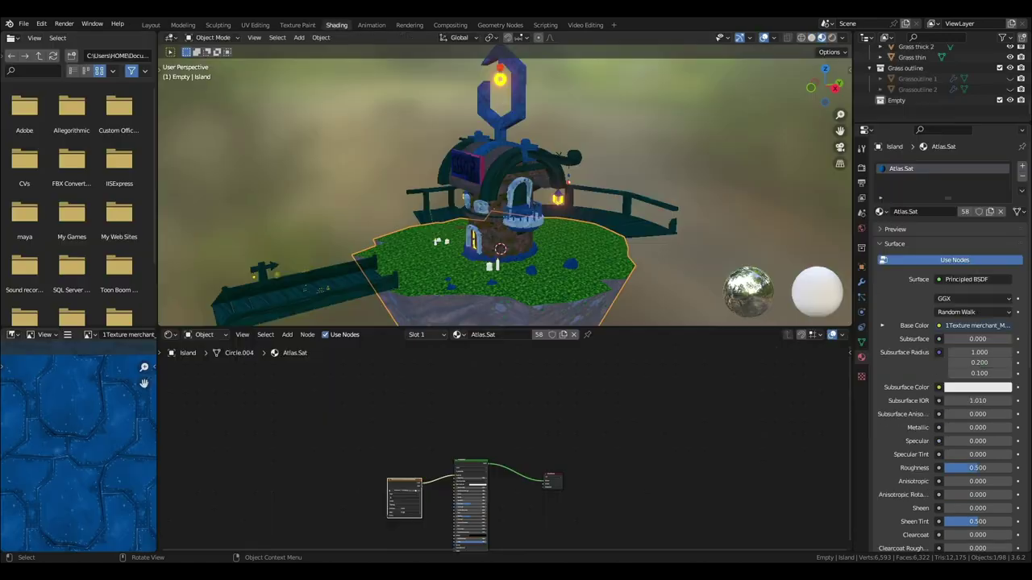
pyautogui.scroll(5, 449, 531)
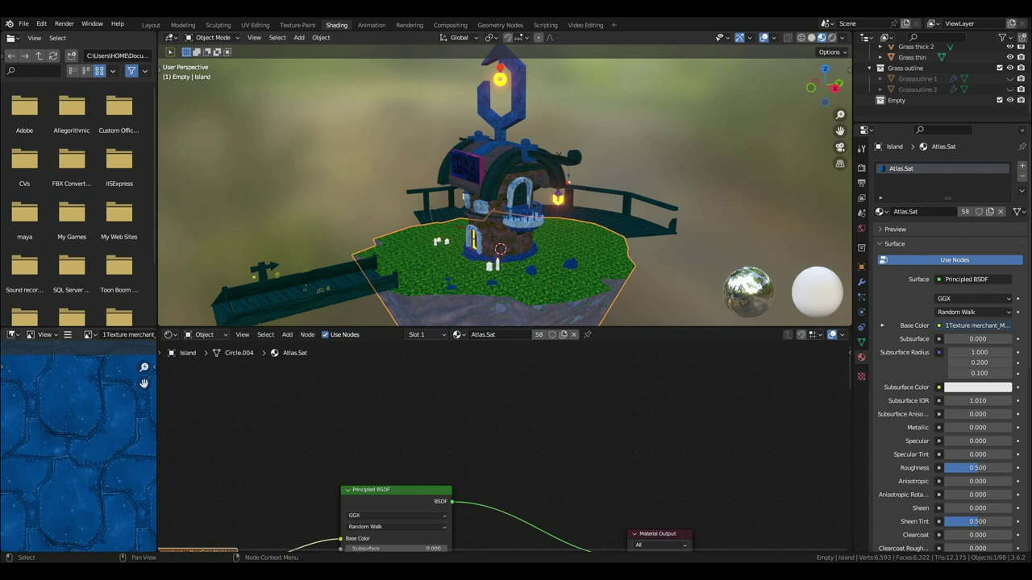
pyautogui.moveTo(511, 428); pyautogui.dragTo(509, 475, button='middle')
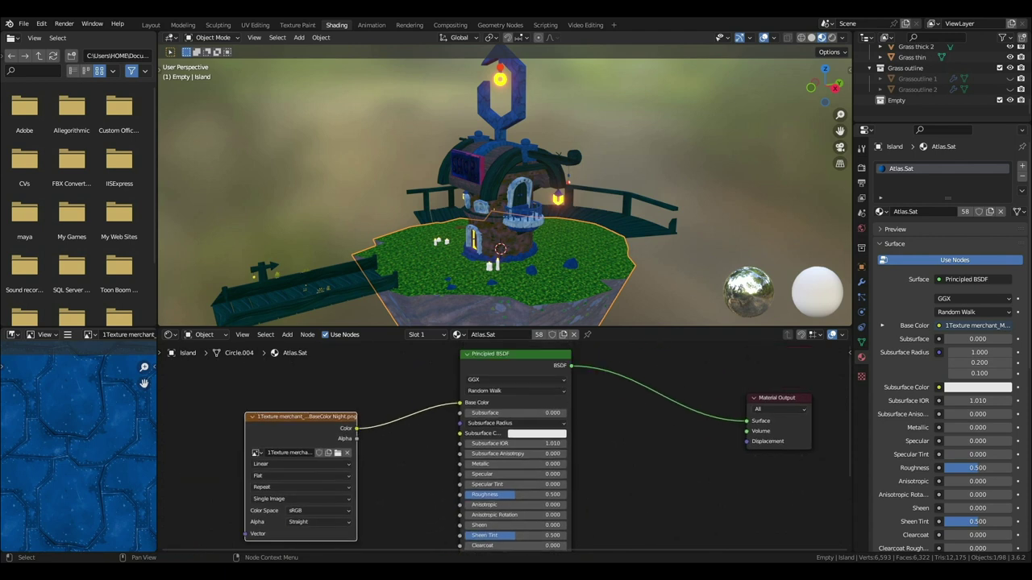
# Step: Insert a Mix Color node between the night atlas texture and the Principled BSDF's Base Color, making room by moving the texture node
pyautogui.moveTo(300, 416); pyautogui.dragTo(215, 417)
pyautogui.hotkey('shift', 'a')
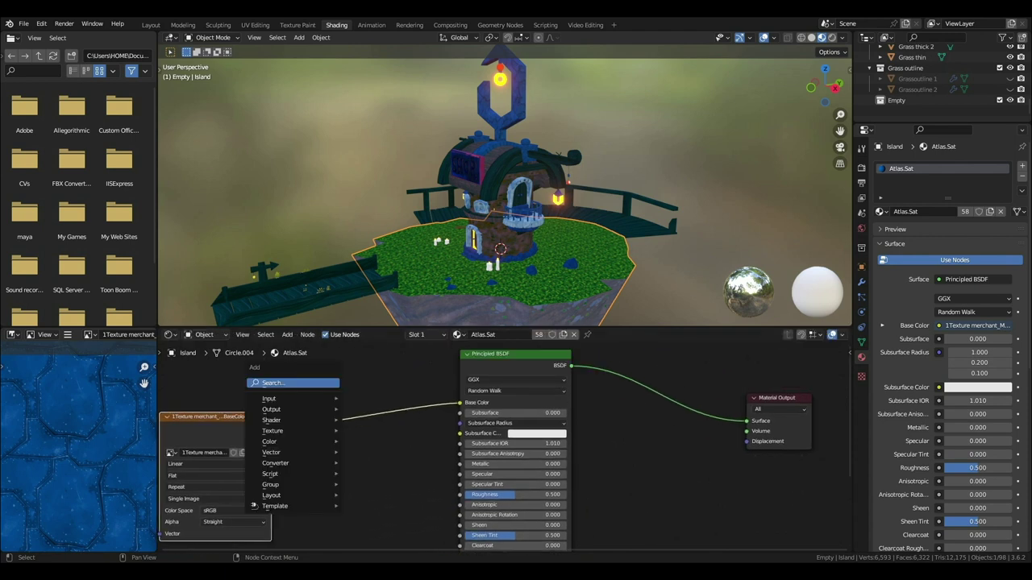
pyautogui.click(320, 382)
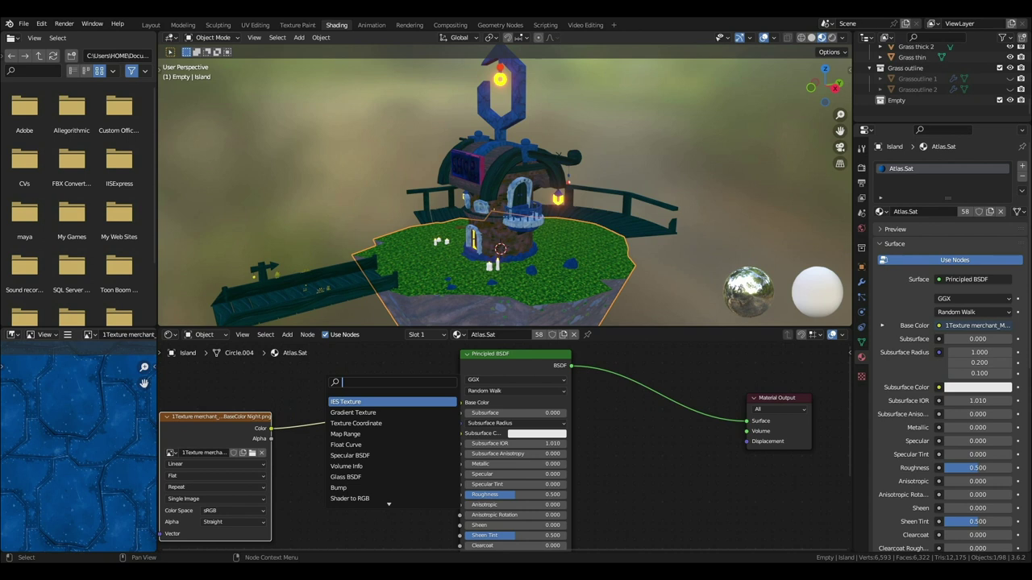
pyautogui.write('co')
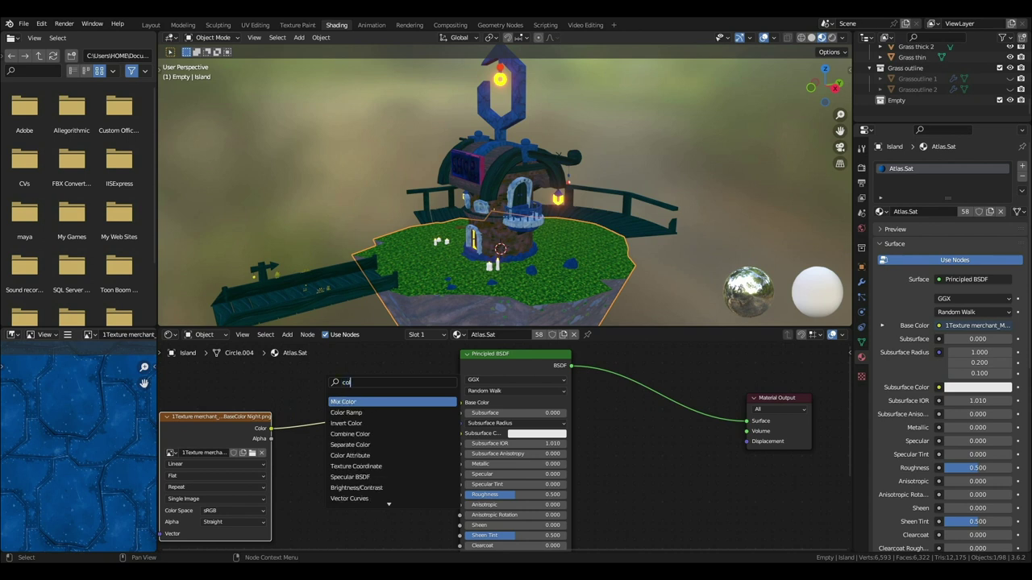
pyautogui.write('lo')
pyautogui.press('Return')
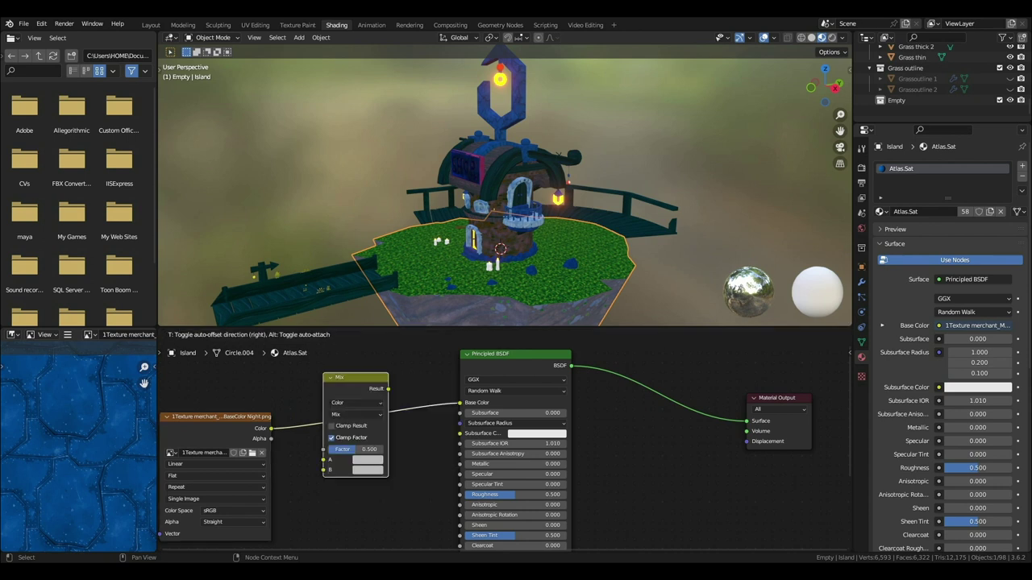
pyautogui.click(352, 390)
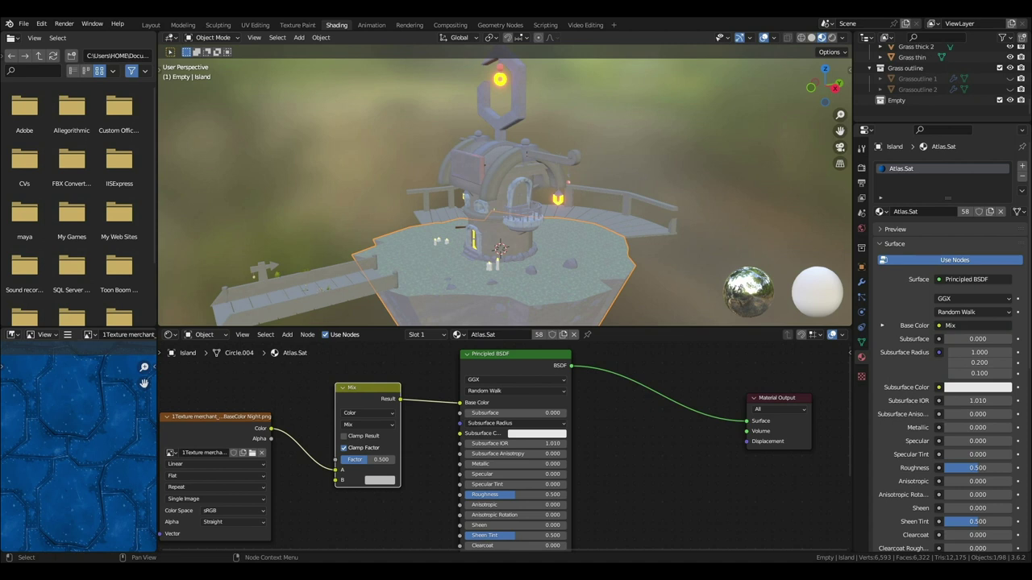
# Step: Set the Mix node's B colour to olive yellow and its Factor to 0.02
pyautogui.click(378, 480)
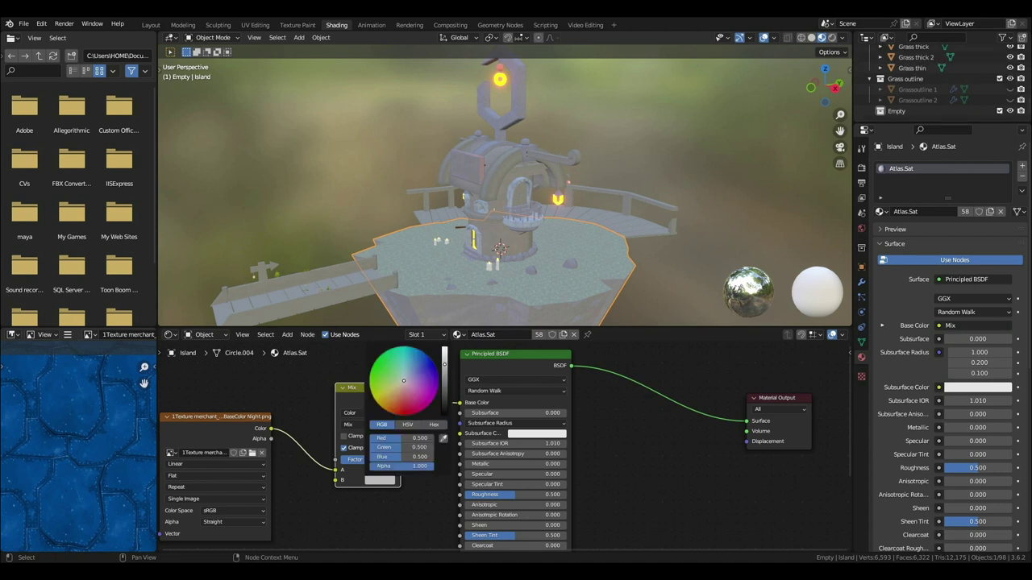
pyautogui.click(374, 395)
pyautogui.click(369, 459)
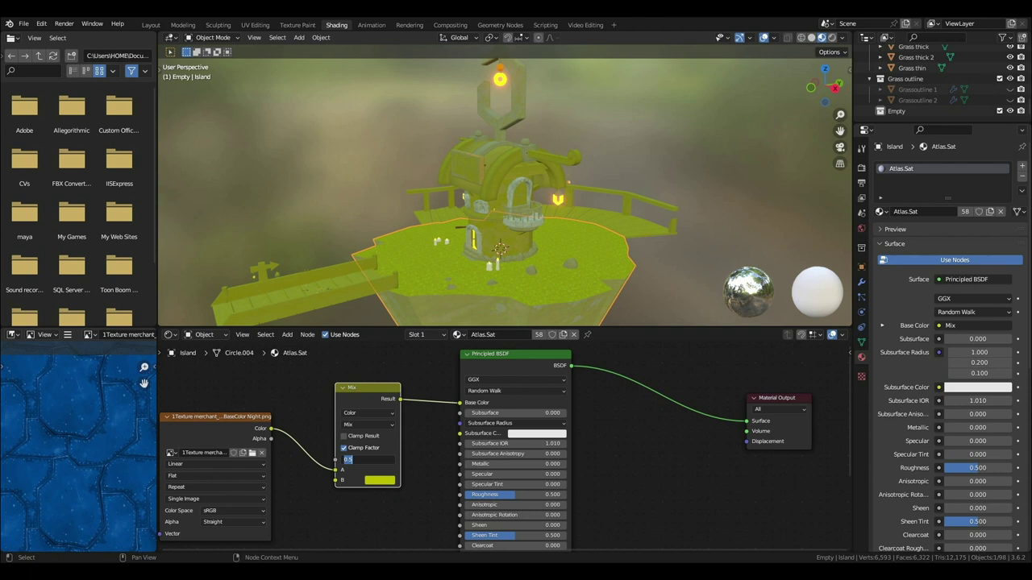
pyautogui.write('0')
pyautogui.write('.02')
pyautogui.press('Return')
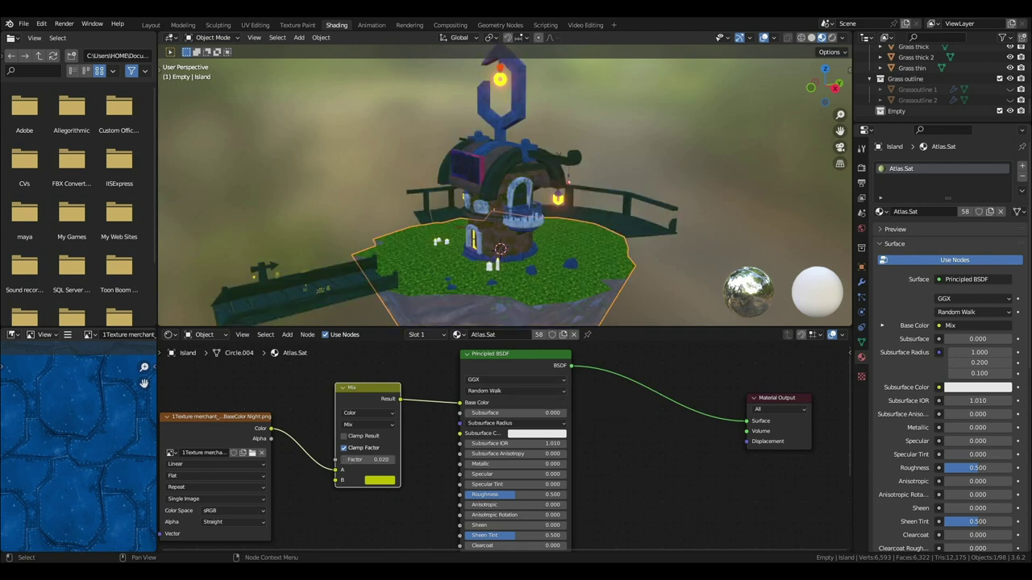
# Step: Raise the Mix node's Factor to 0.103 and brighten its B colour to full yellow
pyautogui.moveTo(368, 460); pyautogui.dragTo(374, 460)
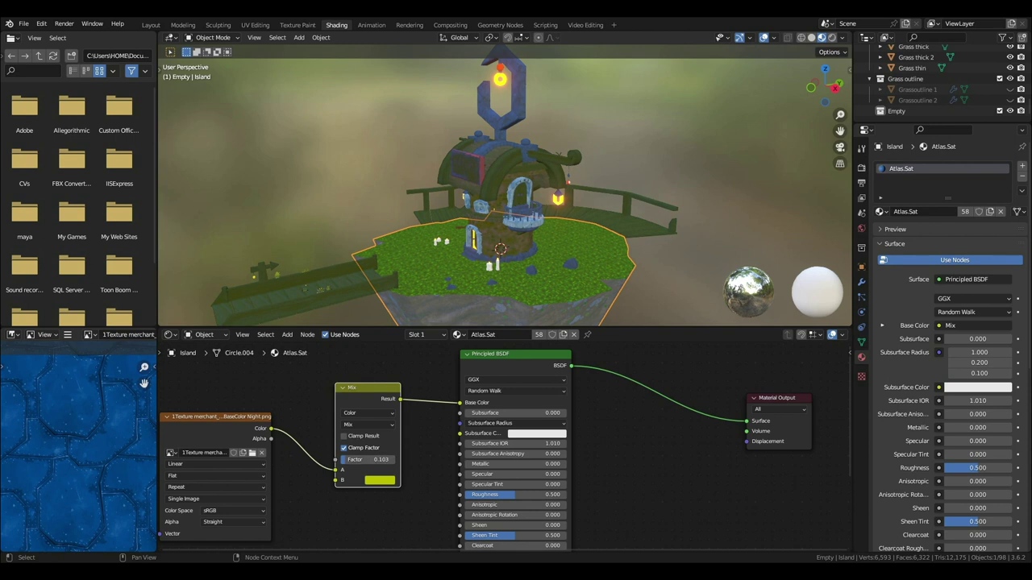
pyautogui.click(379, 481)
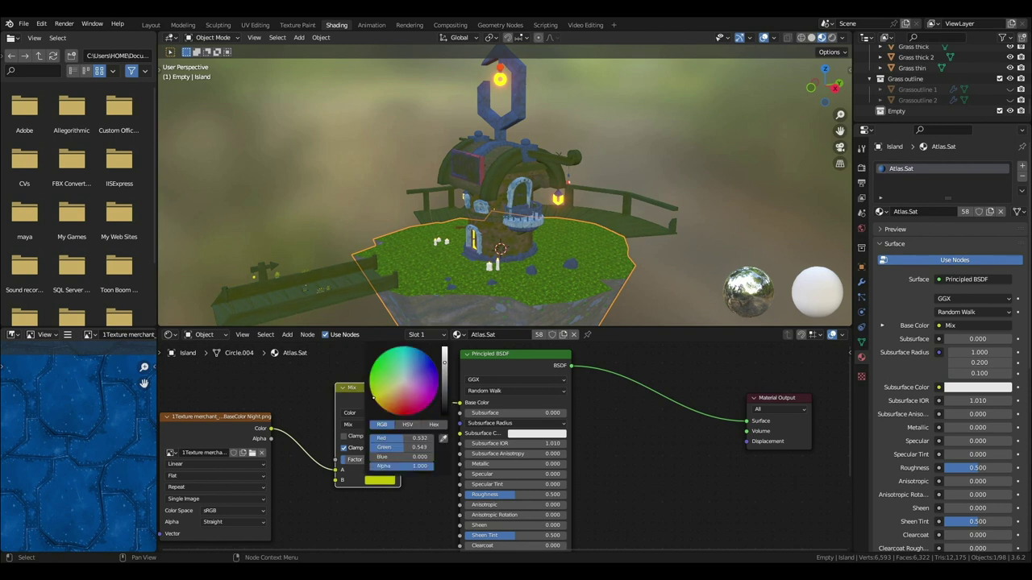
pyautogui.moveTo(444, 365); pyautogui.dragTo(444, 347)
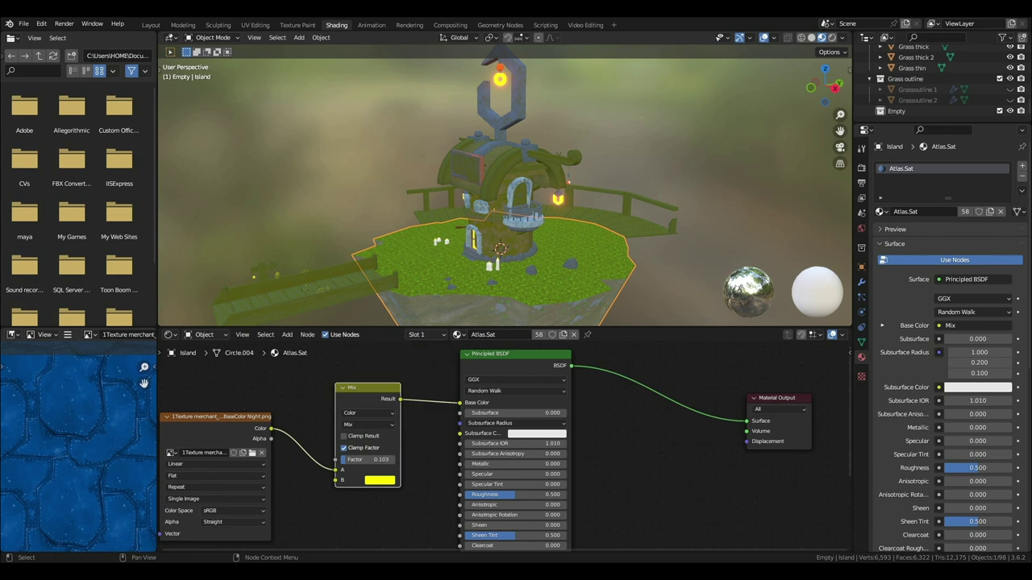
# Step: Reconnect the atlas texture directly to Base Color, delete the Mix node and reposition the Principled BSDF
pyautogui.moveTo(335, 470)
pyautogui.mouseDown()
pyautogui.moveTo(355, 447)
pyautogui.moveTo(459, 403)
pyautogui.mouseUp()
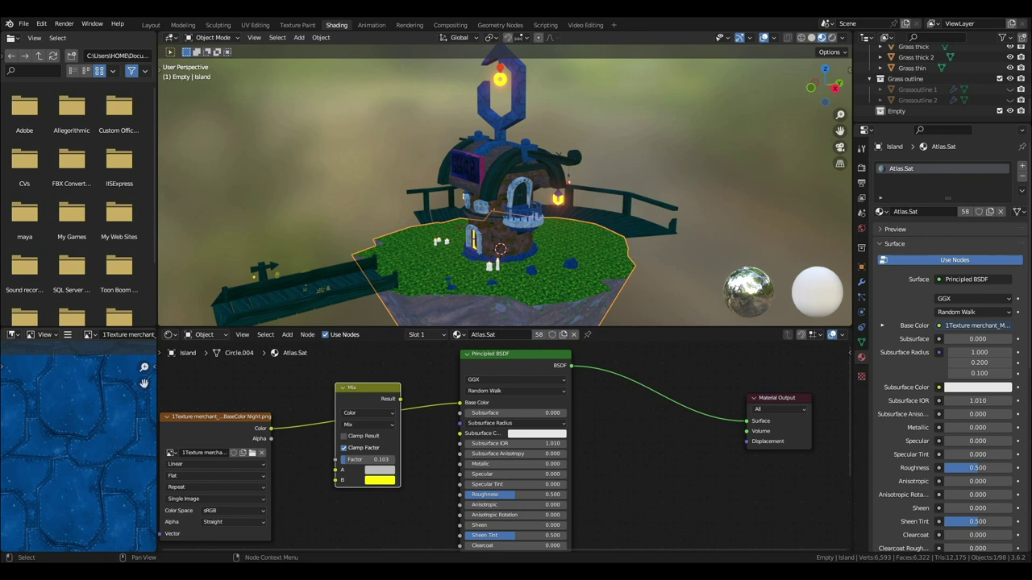
pyautogui.press('x')
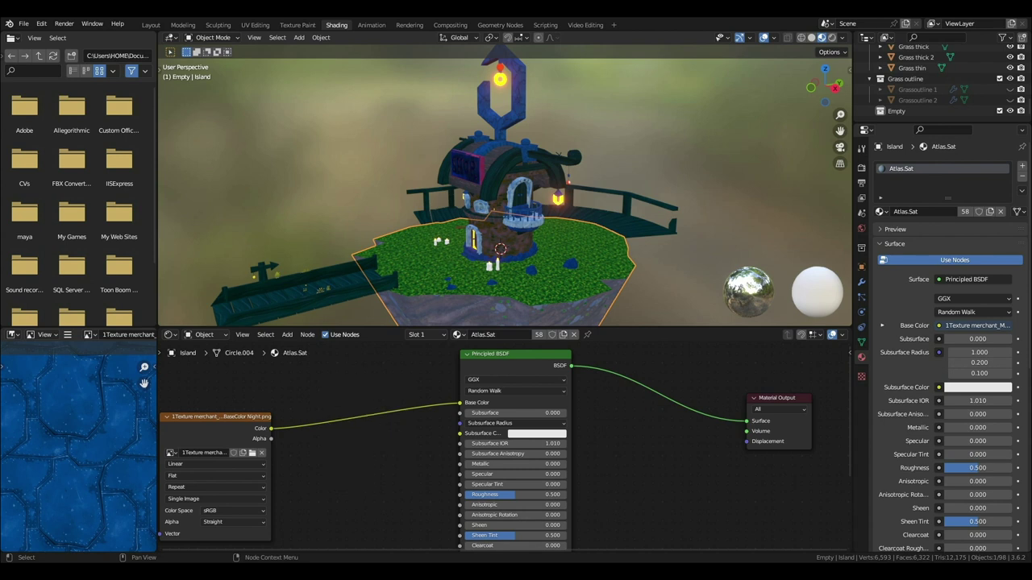
pyautogui.moveTo(516, 355); pyautogui.dragTo(480, 368)
# Step: Switch to File Explorer and compare the night and blood moon atlas variants in the Dream merchant project's Texture files folder
pyautogui.moveTo(246, 571)
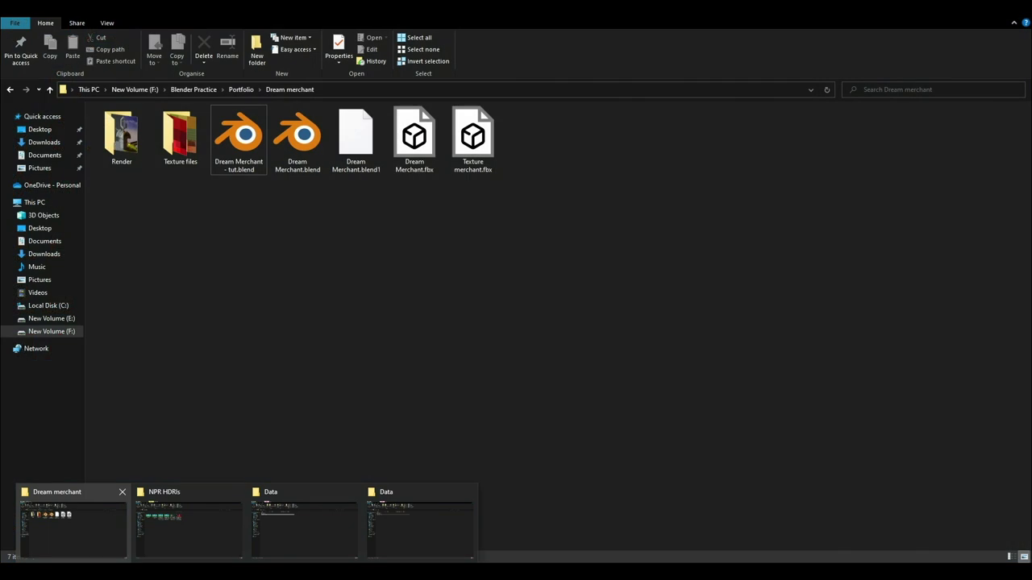
pyautogui.click(73, 524)
pyautogui.doubleClick(180, 136)
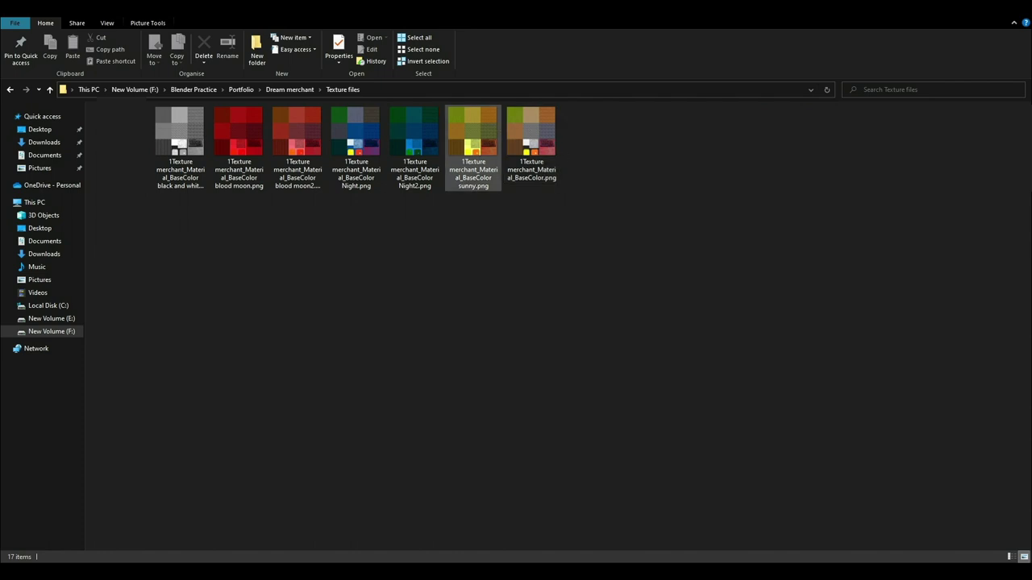
pyautogui.moveTo(432, 240); pyautogui.dragTo(358, 159)
pyautogui.click(354, 221)
pyautogui.moveTo(301, 223); pyautogui.dragTo(240, 163)
pyautogui.click(275, 225)
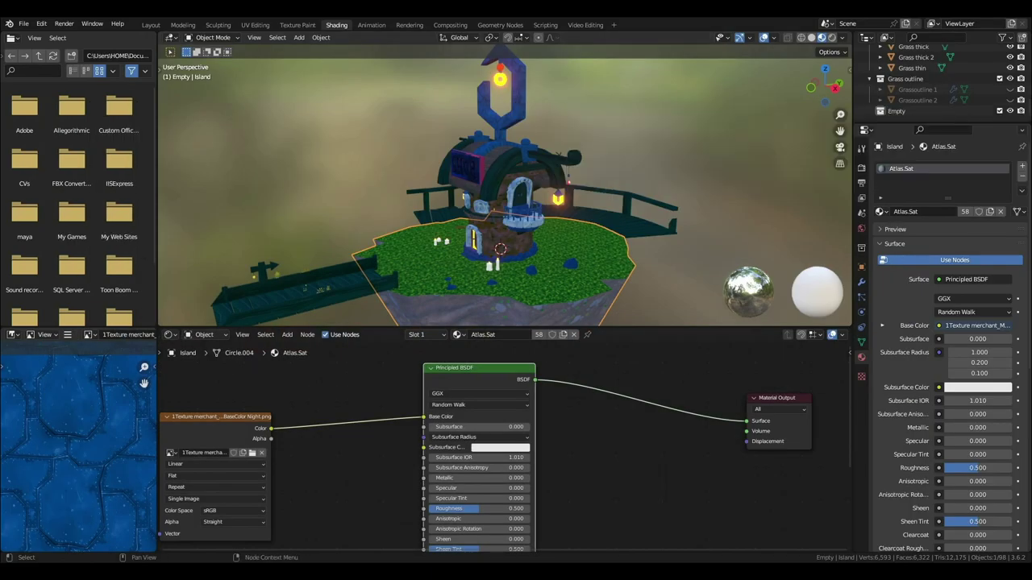
# Step: In Blender, duplicate the atlas texture and Principled BSDF nodes below the originals and move the Material Output aside
pyautogui.scroll(-10, 504, 447)
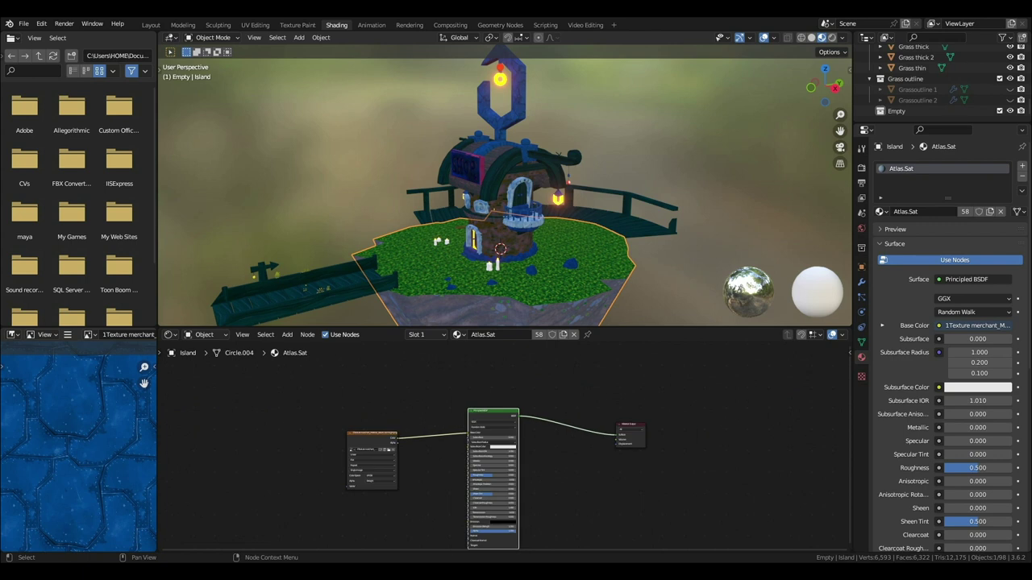
pyautogui.moveTo(344, 379); pyautogui.dragTo(474, 477)
pyautogui.hotkey('shift', 'd')
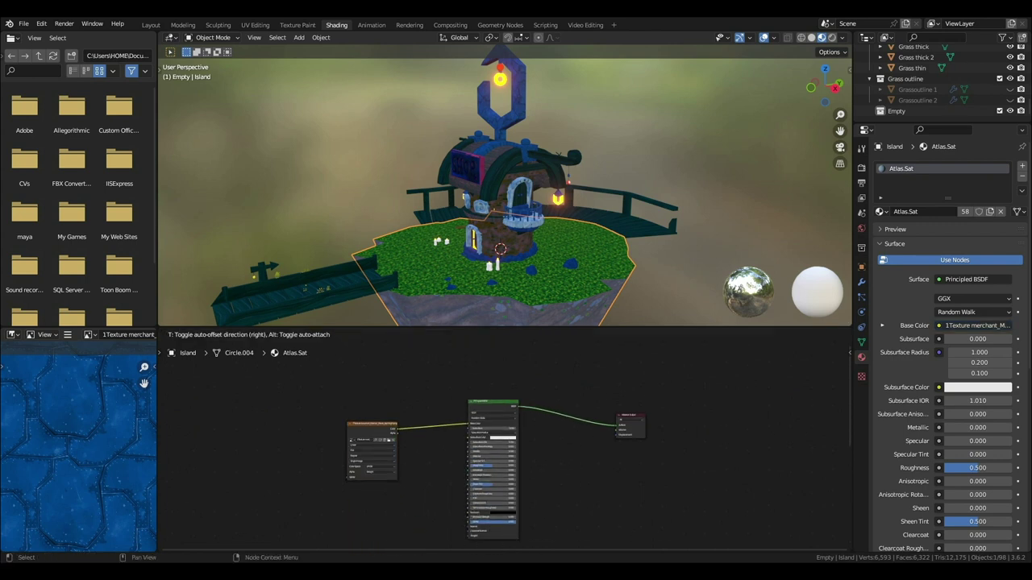
pyautogui.click(471, 543)
pyautogui.moveTo(631, 350); pyautogui.dragTo(662, 407)
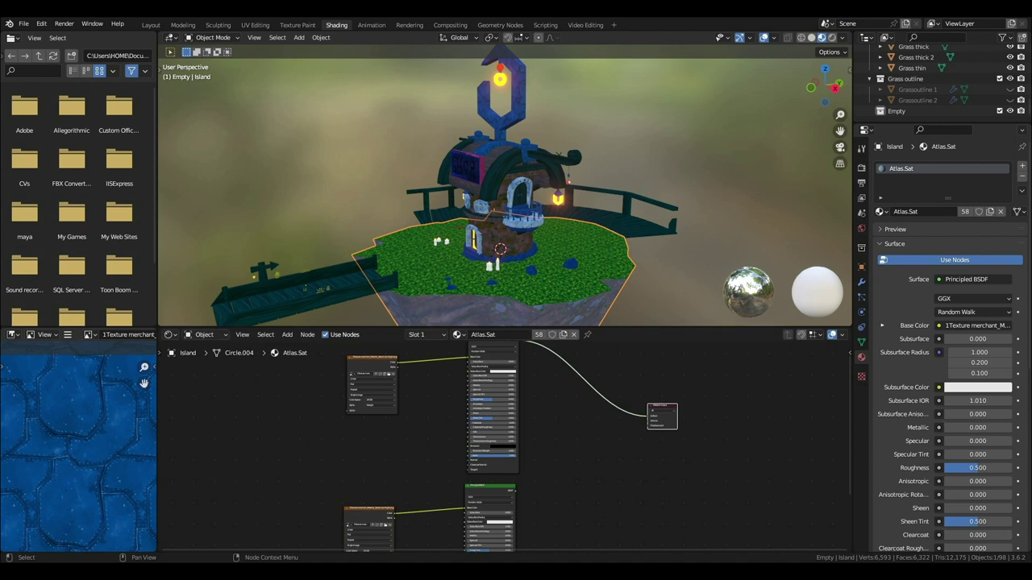
# Step: Load a different atlas image into the duplicated texture node, trying 1Texture merchant_Material_BaseColor blood moon2.png before choosing again
pyautogui.click(385, 524)
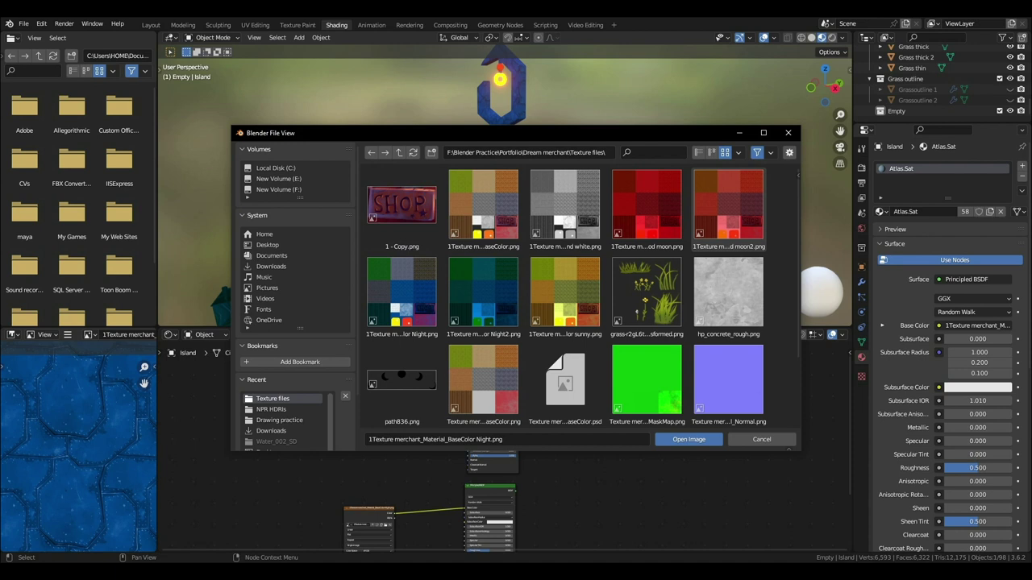
pyautogui.doubleClick(728, 210)
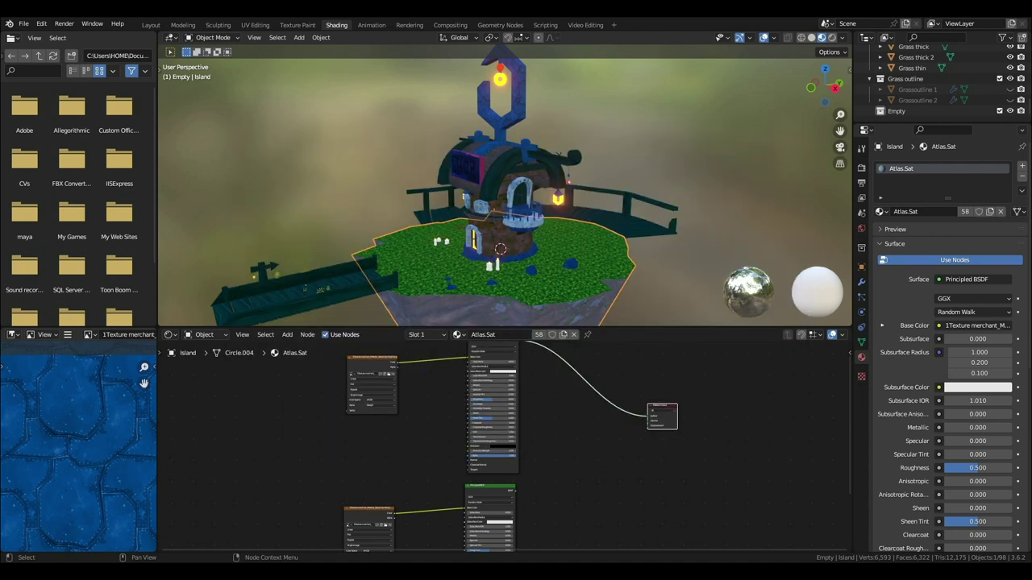
pyautogui.hotkey('alt', 'o')
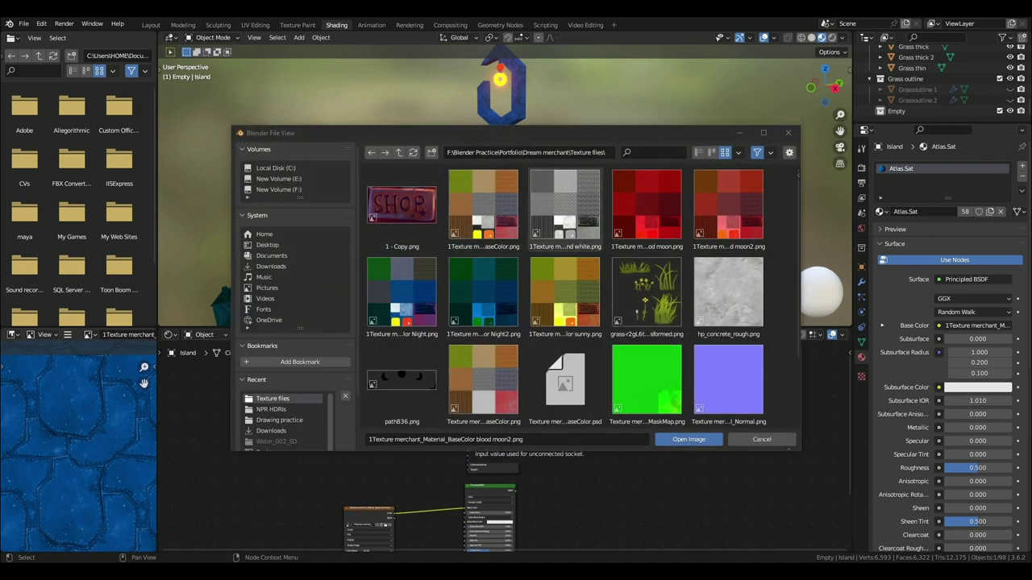
pyautogui.press('Return')
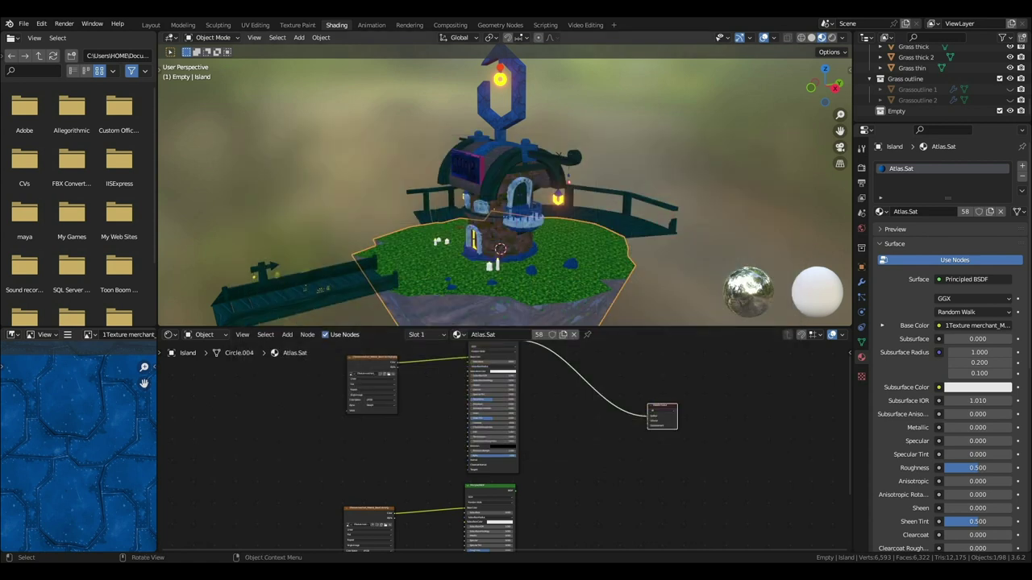
# Step: Insert a Mix Shader before the Material Output and connect the duplicated Principled BSDF to its second shader input
pyautogui.moveTo(499, 186); pyautogui.dragTo(451, 241, button='middle')
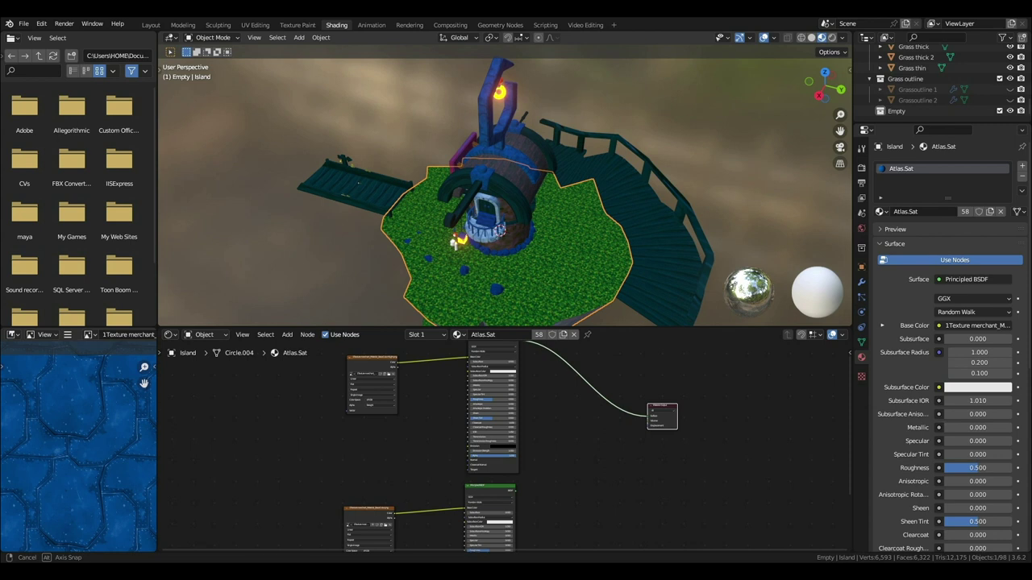
pyautogui.hotkey('shift', 'a')
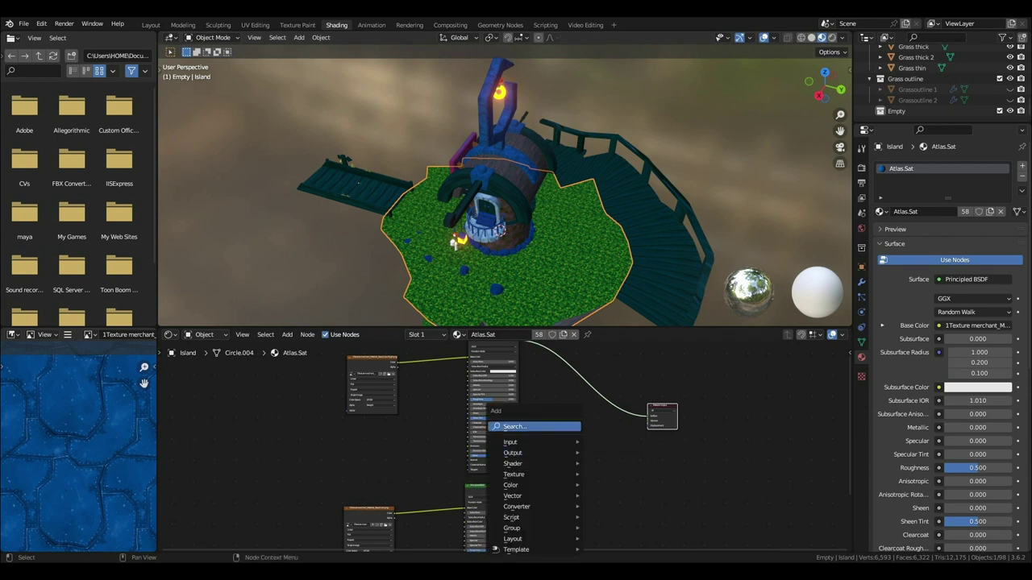
pyautogui.click(557, 425)
pyautogui.write('mix')
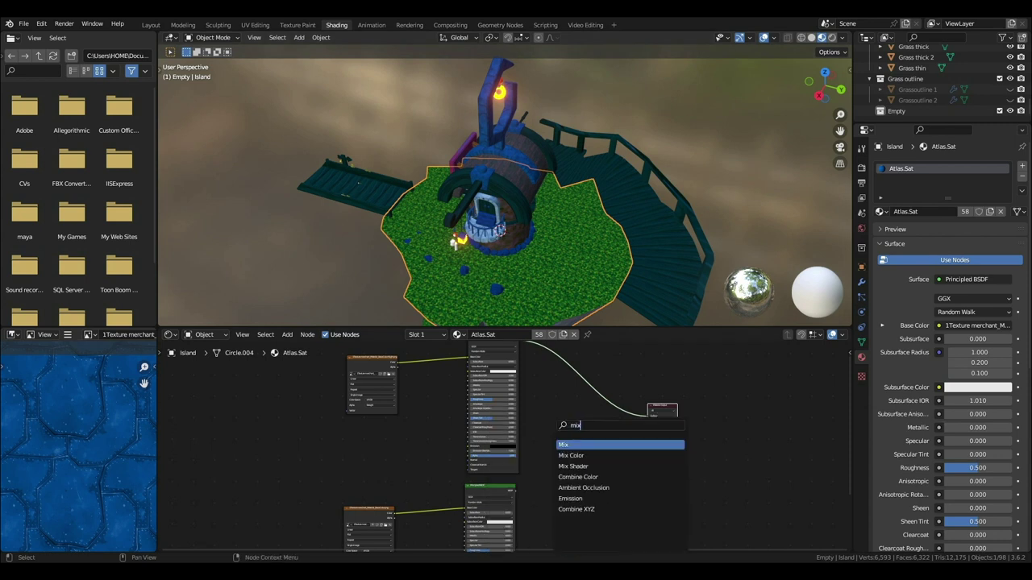
pyautogui.press('Down')
pyautogui.press('Down')
pyautogui.press('Return')
pyautogui.click(606, 392)
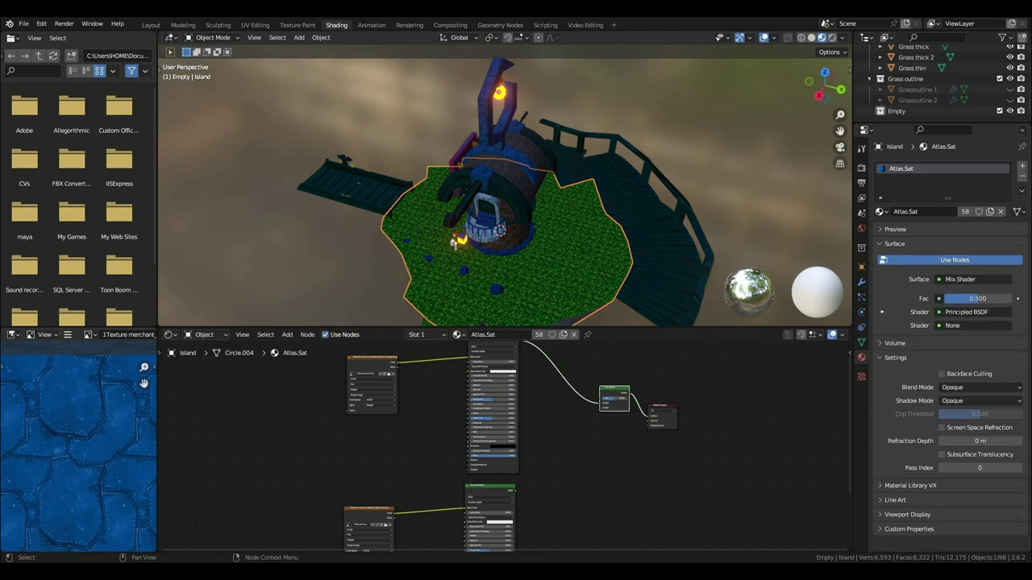
pyautogui.moveTo(514, 489); pyautogui.dragTo(601, 409)
pyautogui.moveTo(358, 183); pyautogui.dragTo(451, 133, button='middle')
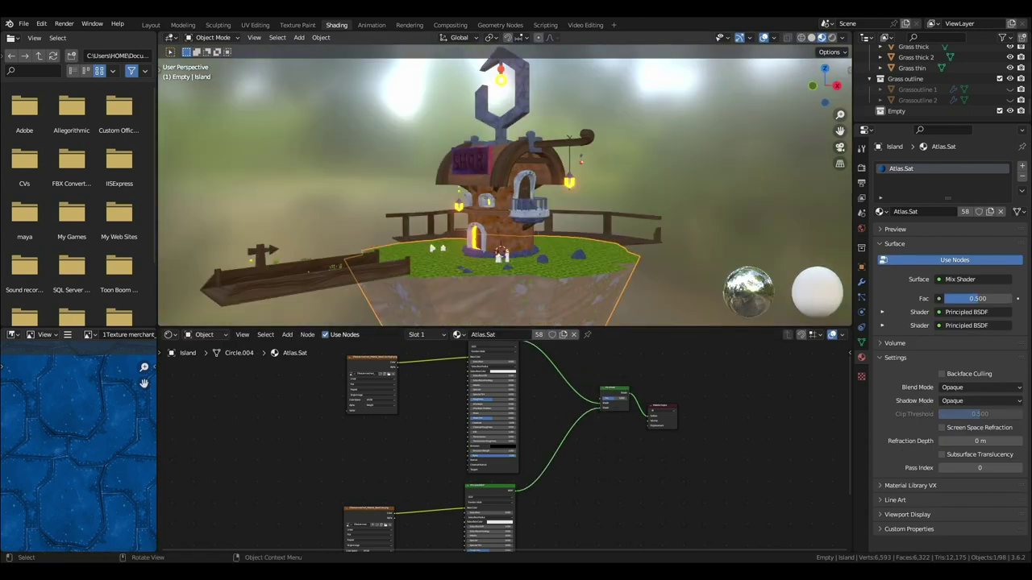
pyautogui.scroll(-2, 452, 133)
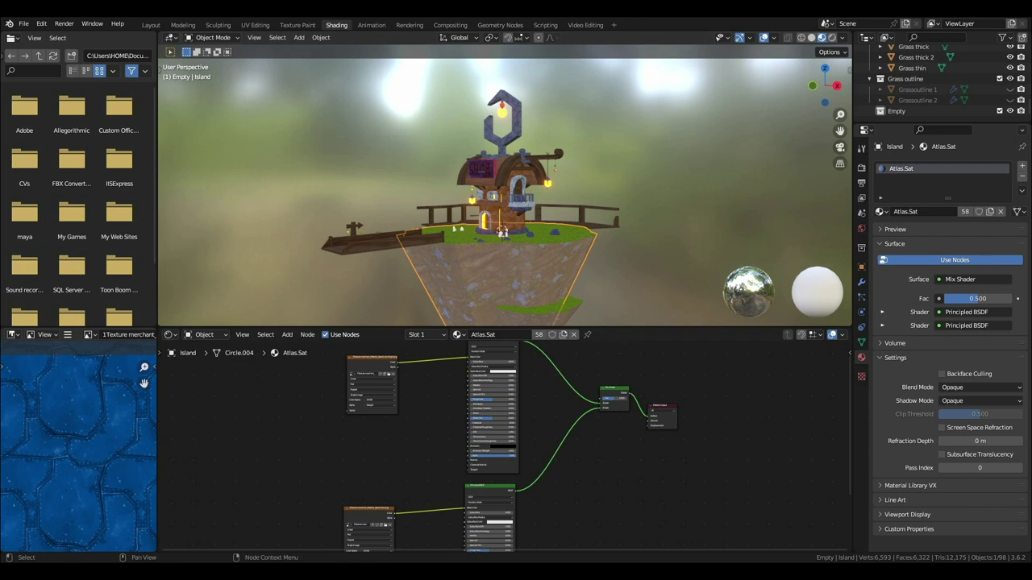
# Step: Add a Color Ramp node above the original Principled BSDF and connect its Color output to the Mix Shader's Fac
pyautogui.moveTo(548, 403); pyautogui.dragTo(507, 512, button='middle')
pyautogui.hotkey('shift', 'a')
pyautogui.write('col')
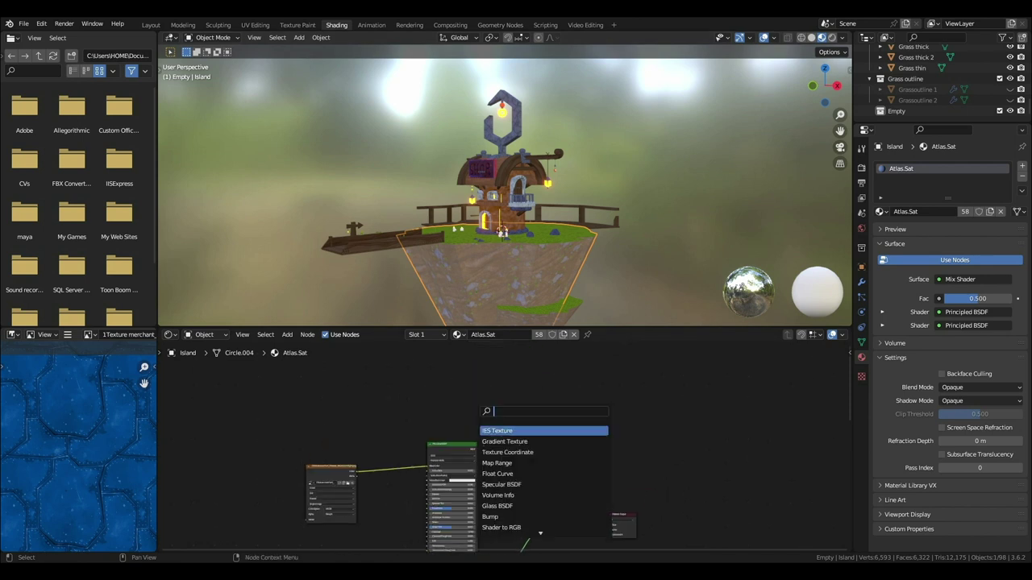
pyautogui.click(500, 442)
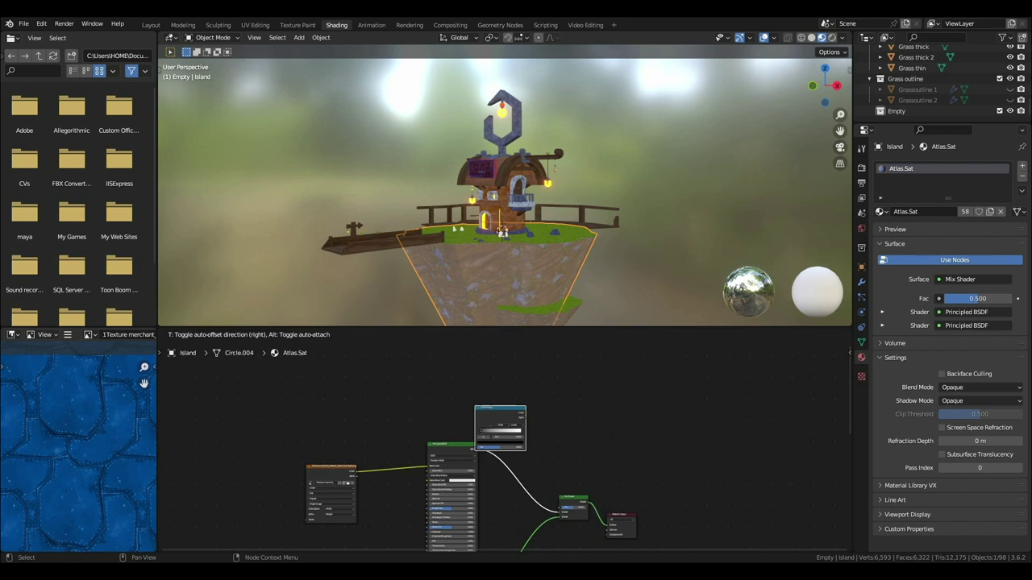
pyautogui.click(435, 409)
pyautogui.moveTo(459, 383); pyautogui.dragTo(561, 508)
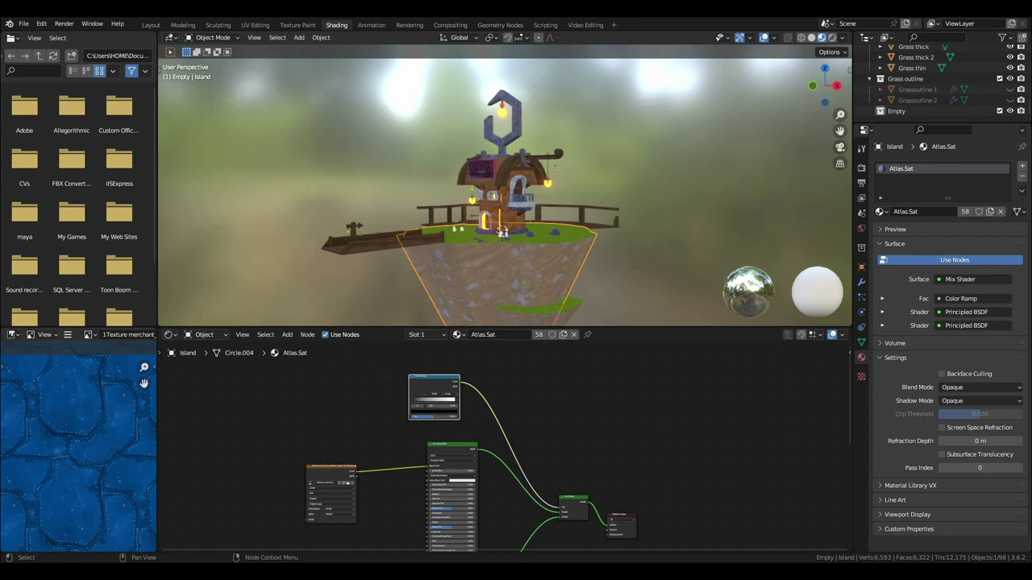
# Step: Generate the texture mapping setup for the Color Ramp and delete its Image Texture node, keeping Texture Coordinate and Mapping
pyautogui.press('ctrl')
pyautogui.hotkey('ctrl', 't')
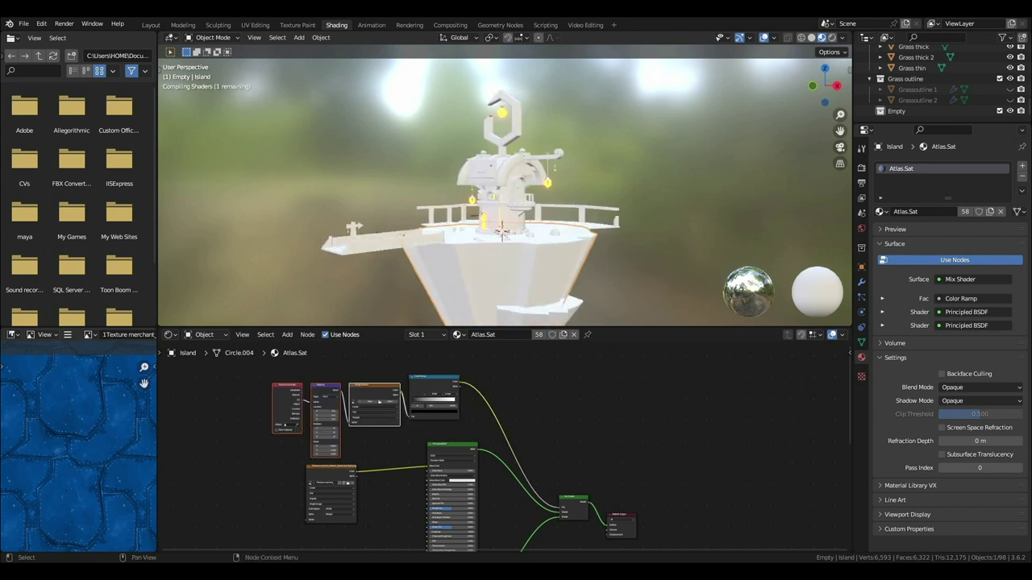
pyautogui.press('x')
pyautogui.scroll(7, 497, 443)
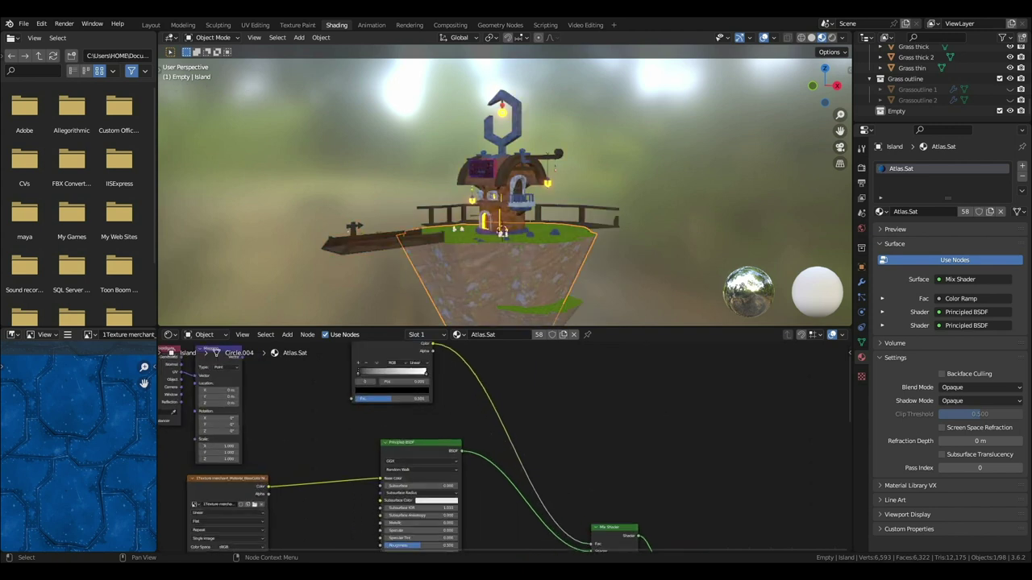
pyautogui.moveTo(497, 443); pyautogui.dragTo(654, 517, button='middle')
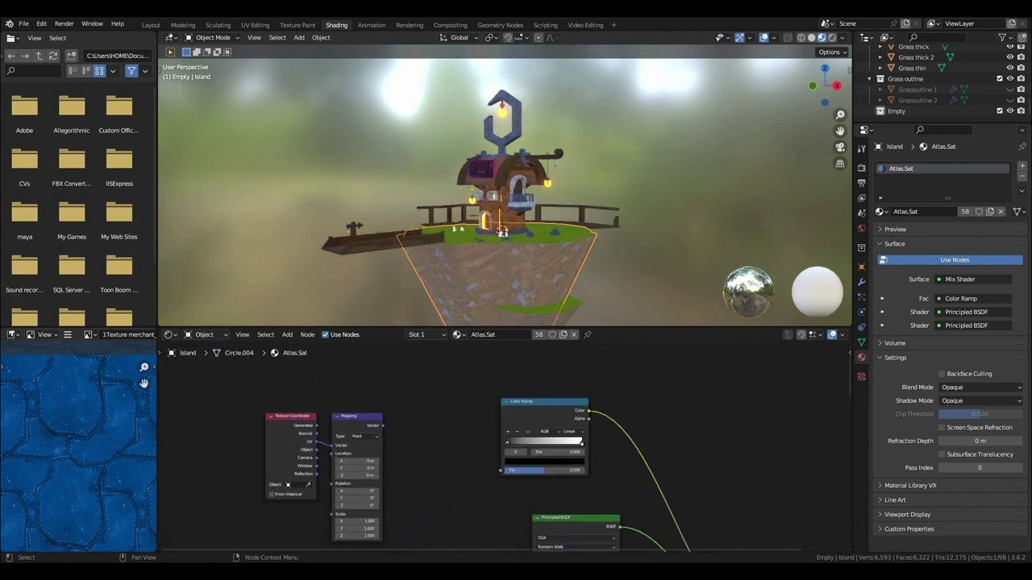
# Step: Connect the Texture Coordinate's Object output to the Mapping's Vector input and widen the Texture Coordinate node
pyautogui.moveTo(317, 450); pyautogui.dragTo(331, 446)
pyautogui.hotkey('alt', 'a')
pyautogui.click(290, 442)
pyautogui.moveTo(265, 456); pyautogui.dragTo(226, 455)
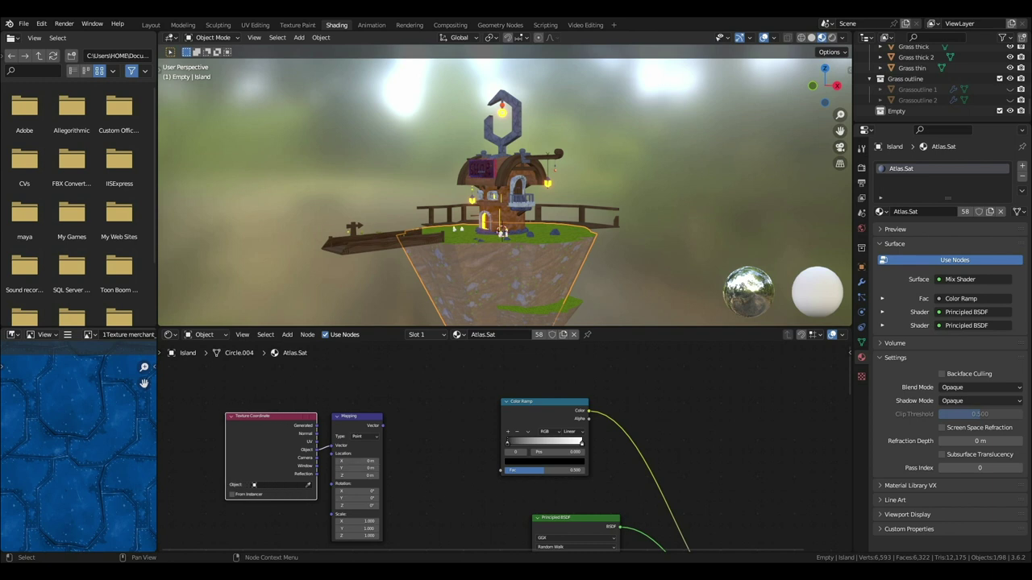
# Step: Add a Gradient Texture, feed it from the Mapping's Vector and connect its Color output to the Color Ramp's Fac
pyautogui.hotkey('shift', 'a')
pyautogui.press('Escape')
pyautogui.hotkey('shift', 'a')
pyautogui.write('grad')
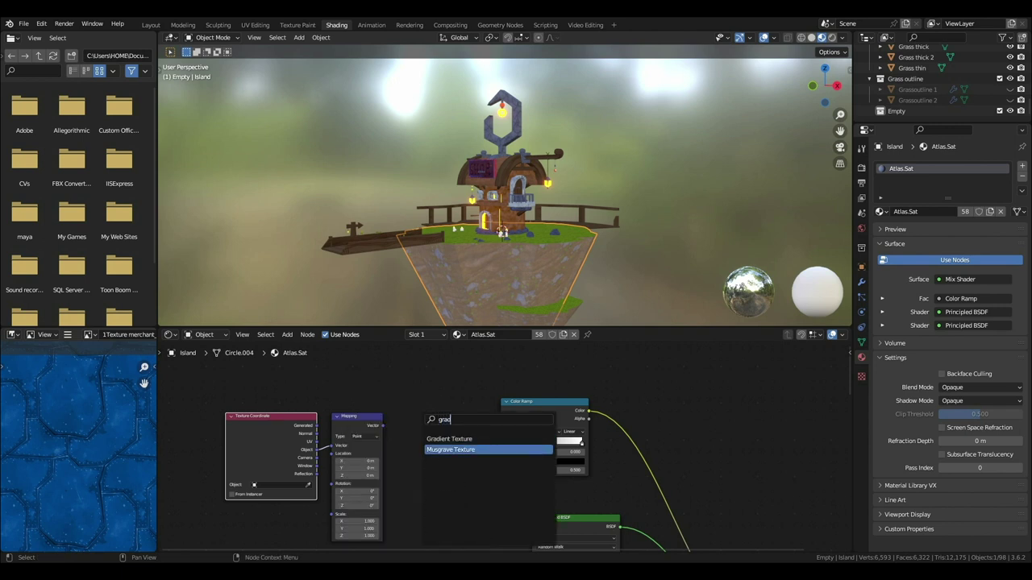
pyautogui.click(445, 439)
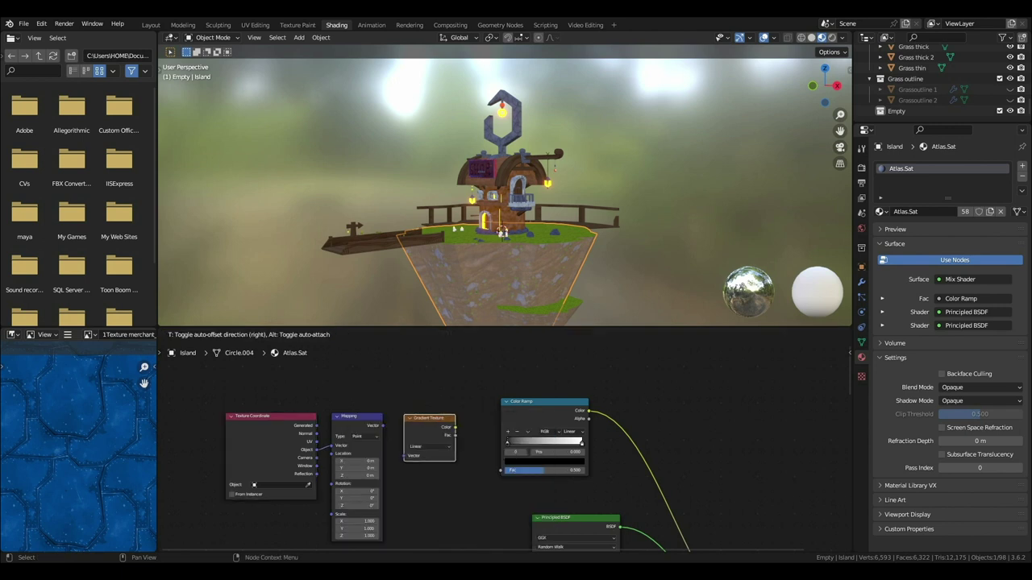
pyautogui.click(404, 419)
pyautogui.moveTo(382, 426); pyautogui.dragTo(401, 458)
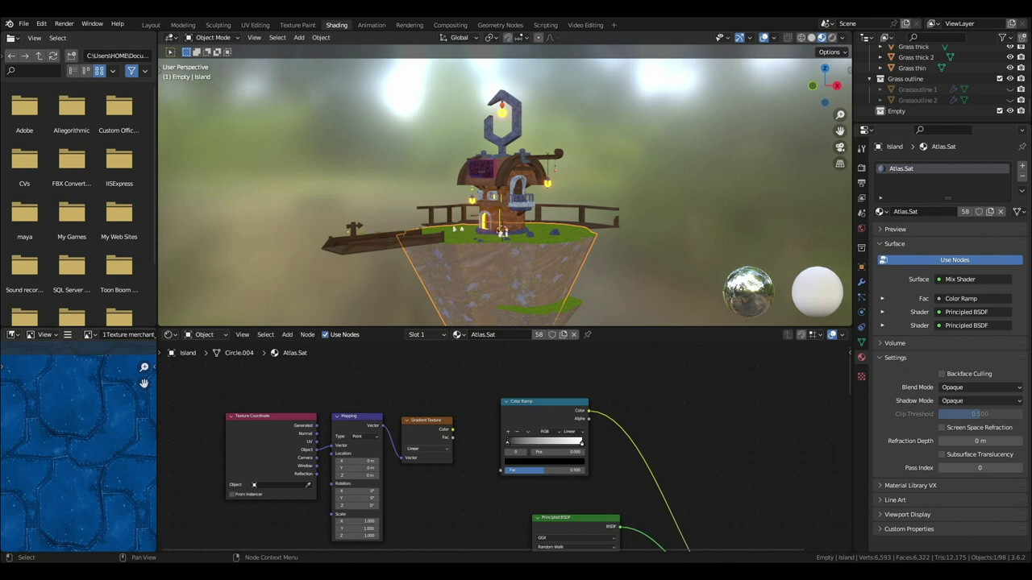
pyautogui.moveTo(452, 429); pyautogui.dragTo(500, 470)
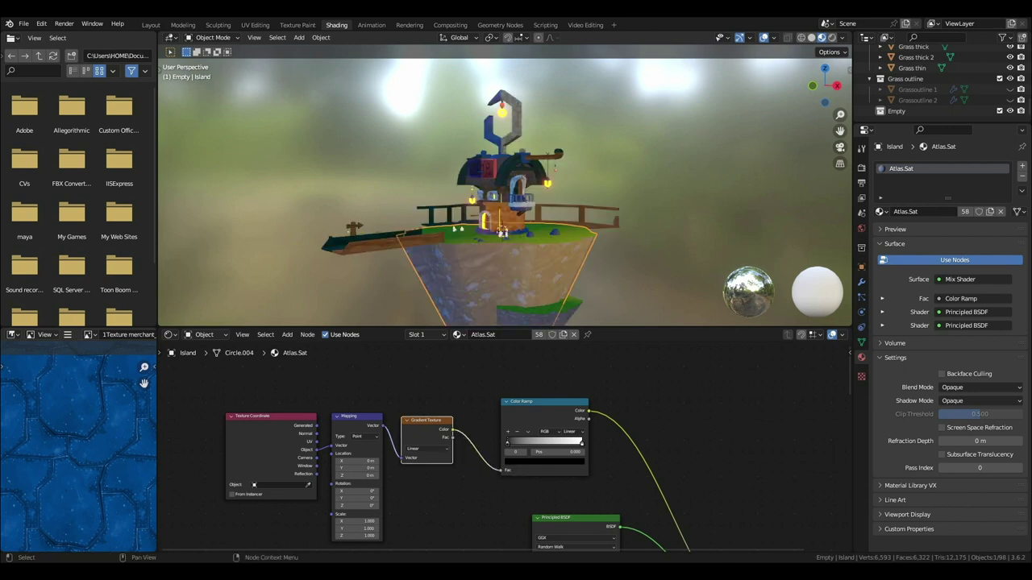
# Step: Set the Gradient Texture type to Quadratic Sphere and move the Color Ramp's white stop close to the black stop
pyautogui.moveTo(516, 242); pyautogui.dragTo(516, 278, button='middle')
pyautogui.moveTo(548, 190); pyautogui.dragTo(557, 175, button='middle')
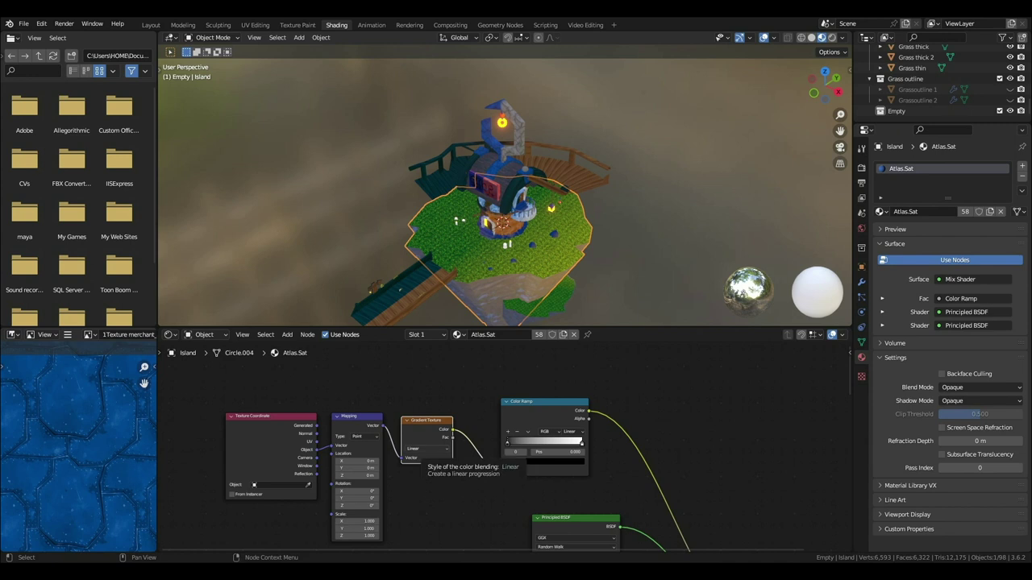
pyautogui.click(416, 449)
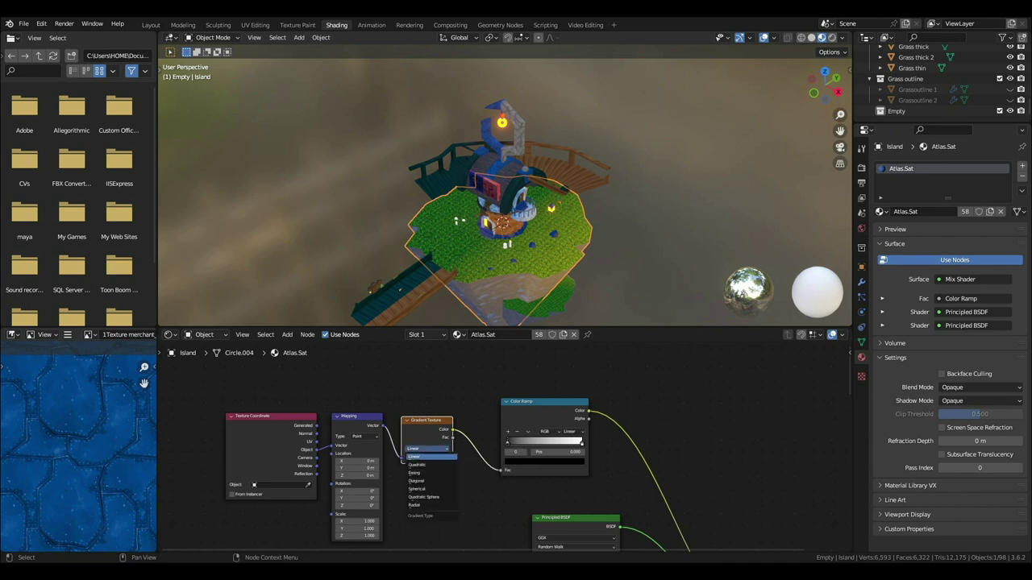
pyautogui.click(428, 493)
pyautogui.moveTo(524, 214); pyautogui.dragTo(481, 248, button='middle')
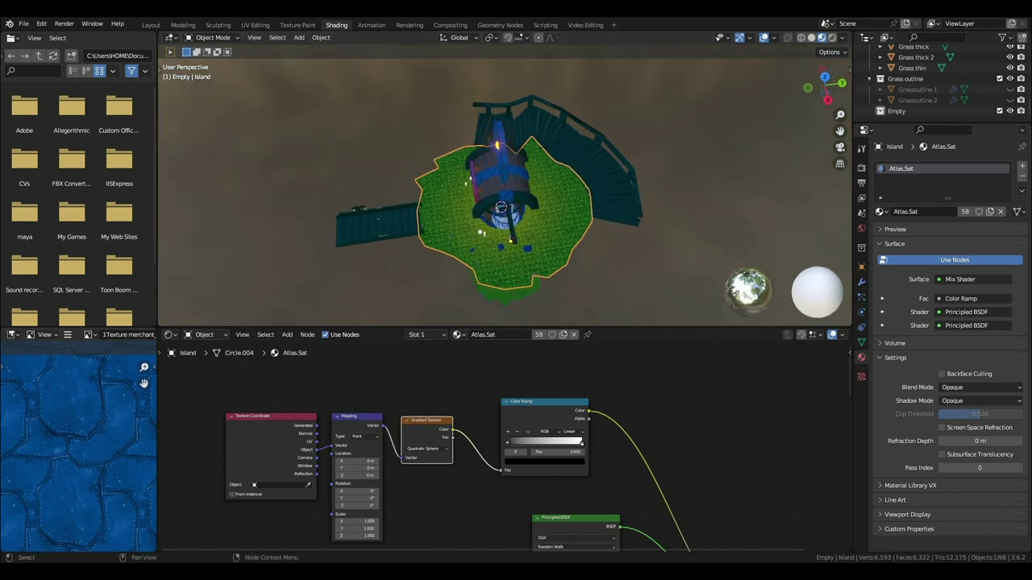
pyautogui.moveTo(582, 442); pyautogui.dragTo(518, 442)
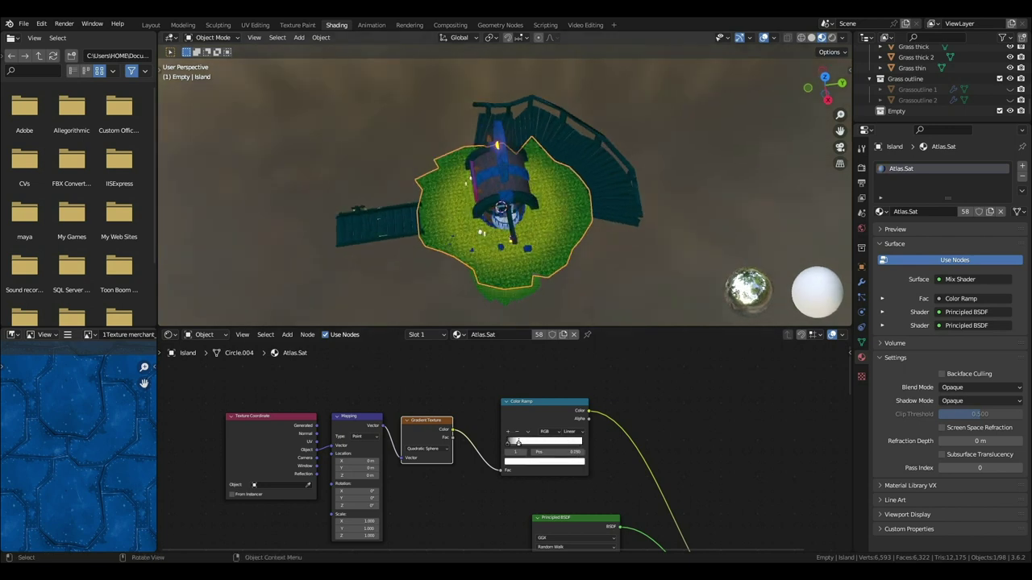
pyautogui.moveTo(516, 193); pyautogui.dragTo(534, 259, button='middle')
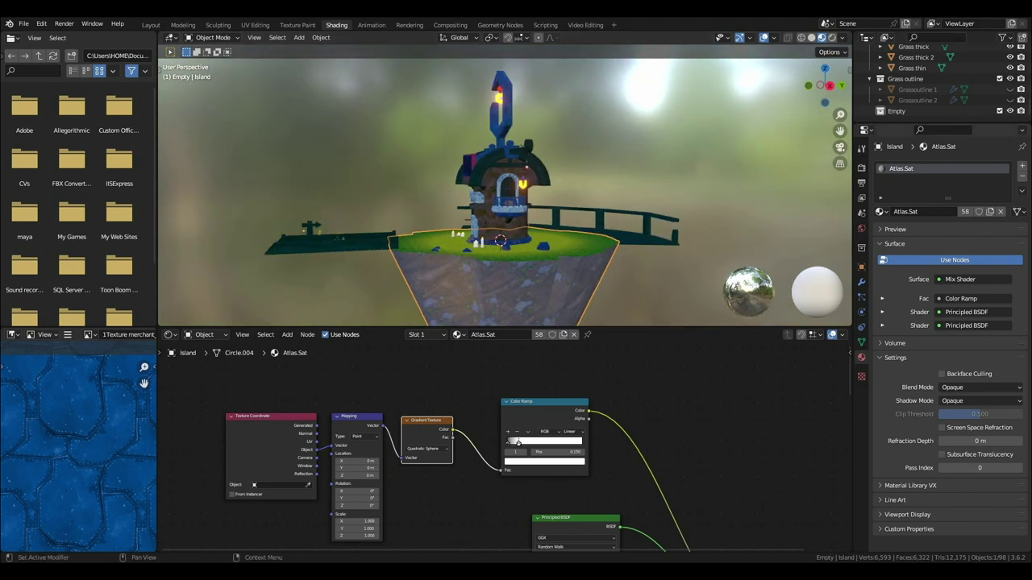
# Step: Add a sphere empty in the Empty collection and scale it by 100
pyautogui.click(898, 112)
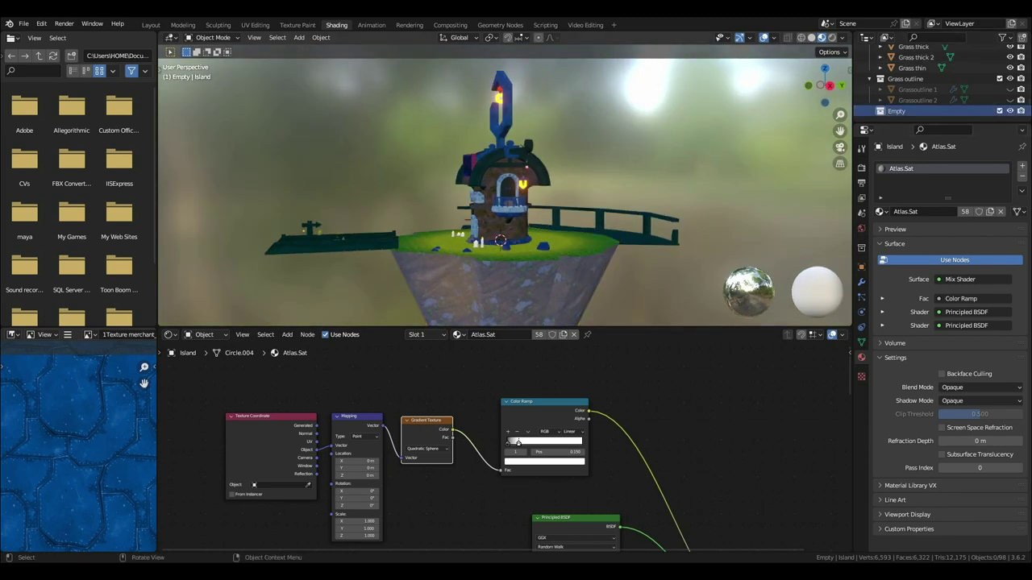
pyautogui.hotkey('shift', 'a')
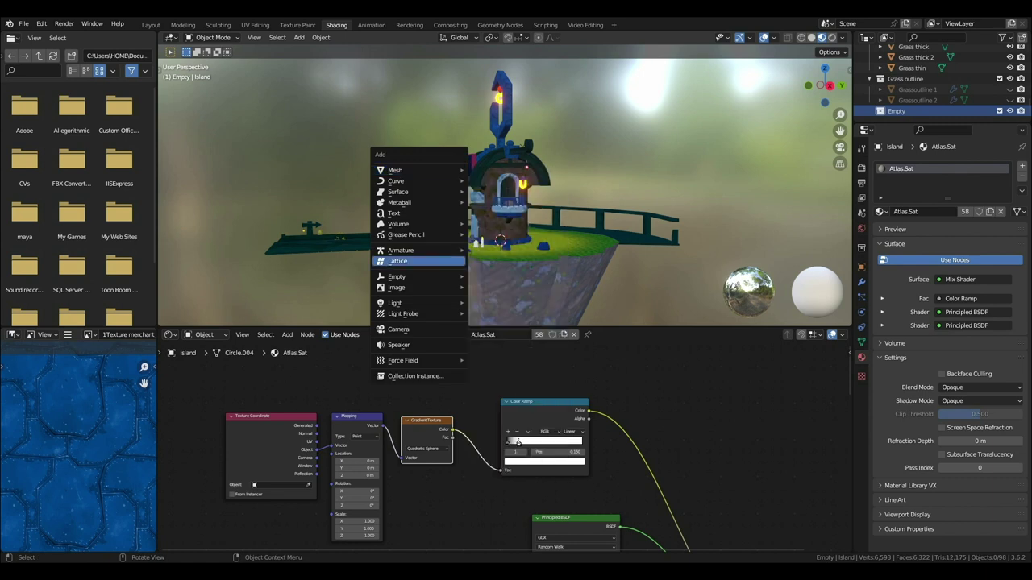
pyautogui.moveTo(419, 277)
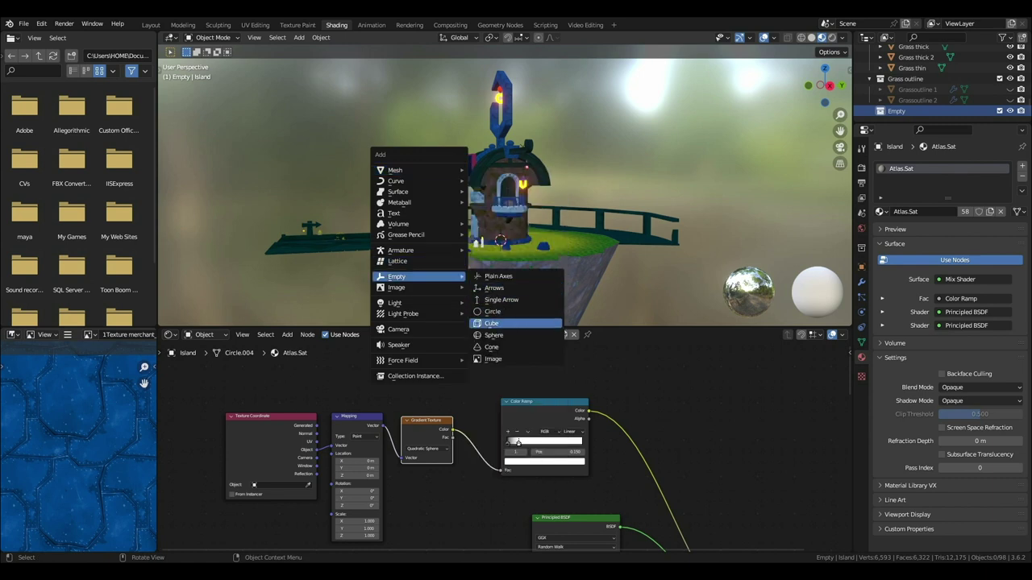
pyautogui.click(516, 335)
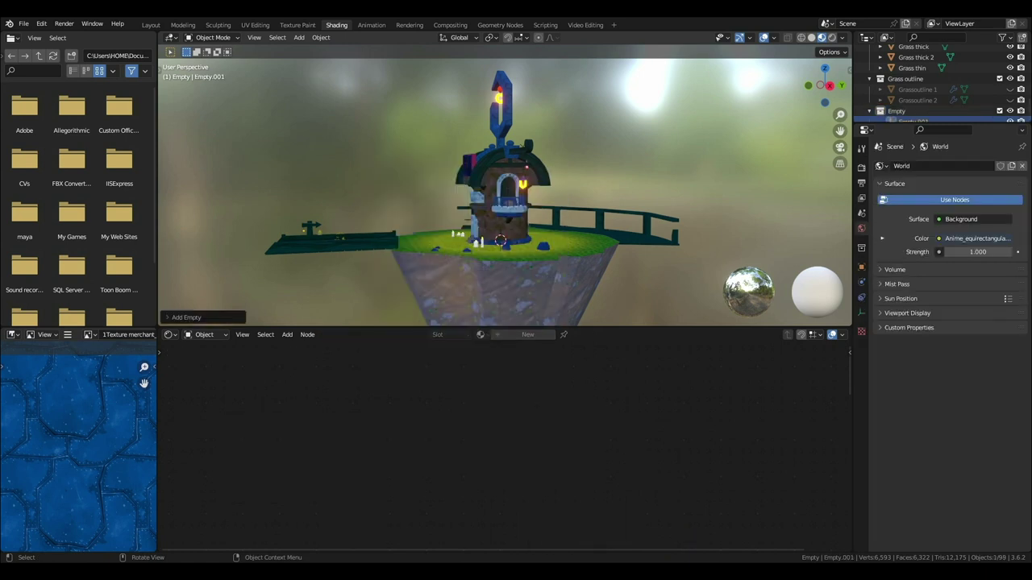
pyautogui.write('s100')
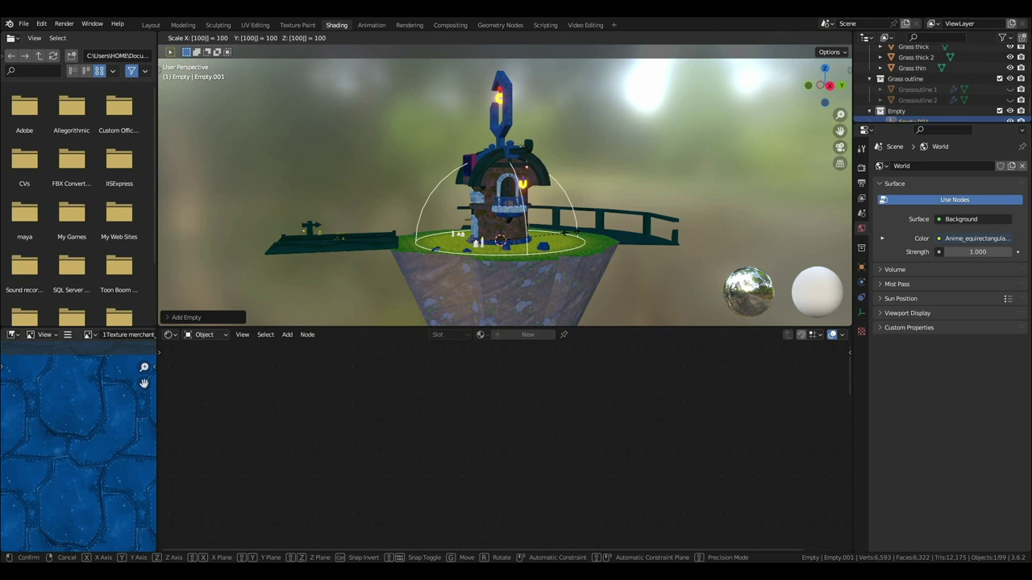
pyautogui.press('Return')
# Step: On the island's material, set the Texture Coordinate node's reference object to Empty.001
pyautogui.click(501, 291)
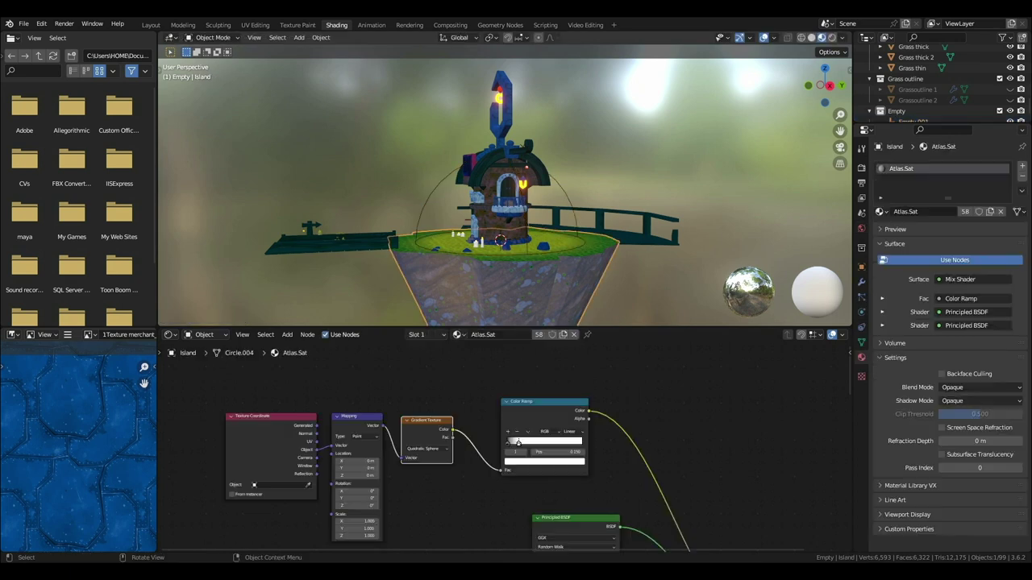
pyautogui.click(255, 485)
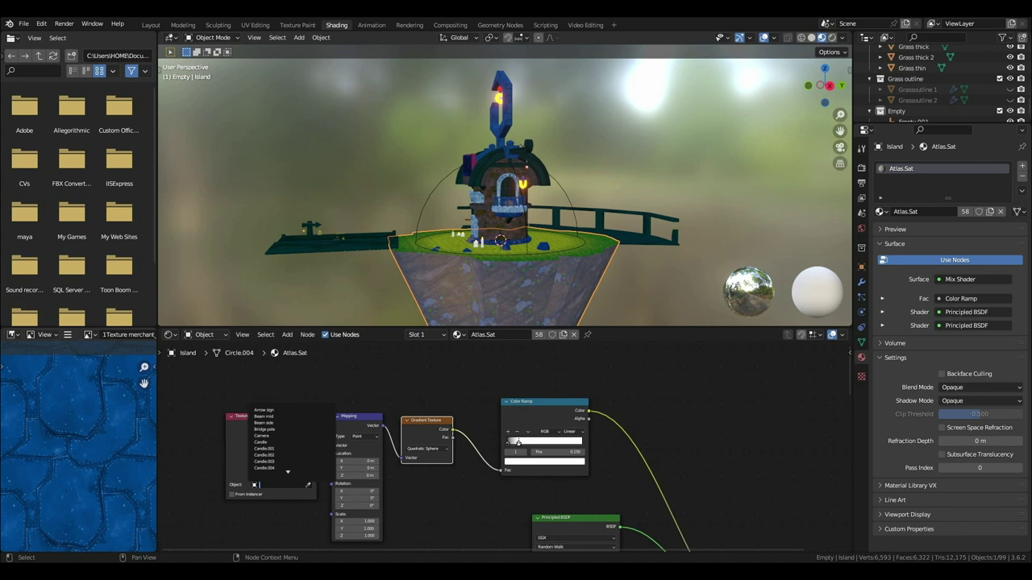
pyautogui.write('empty')
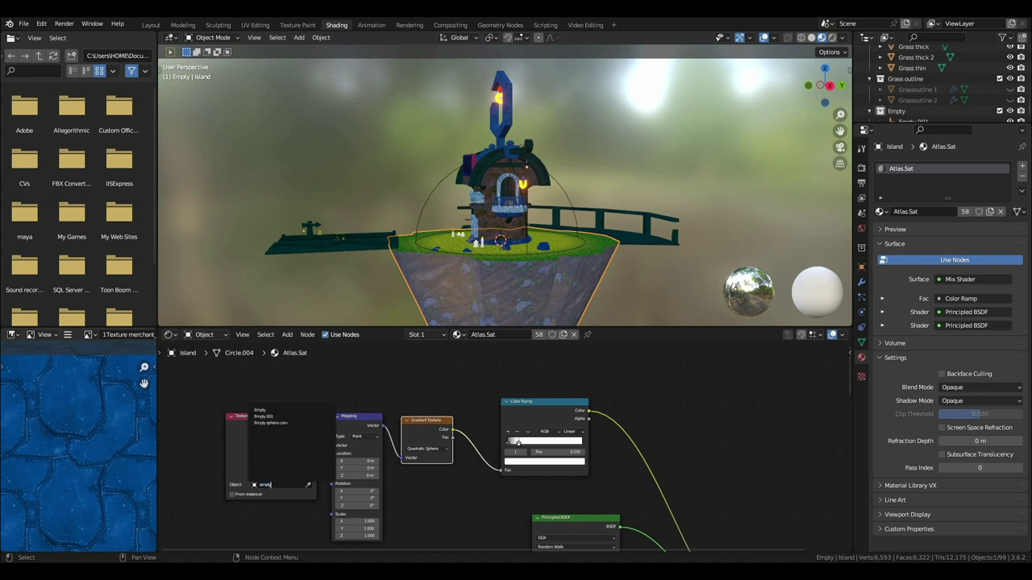
pyautogui.click(264, 417)
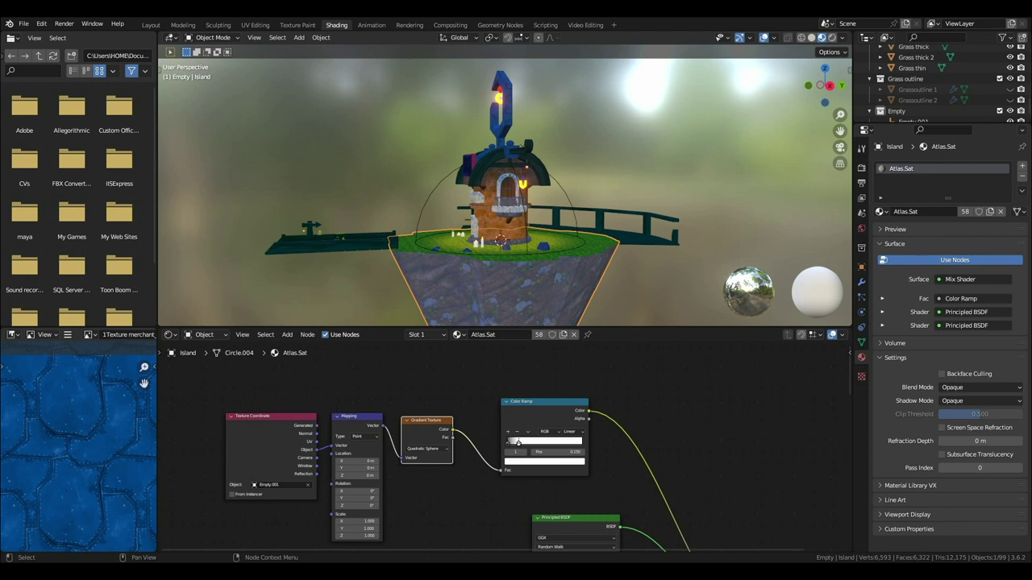
# Step: Shift the Color Ramp's white stop even nearer to the black stop to widen the blended circle
pyautogui.moveTo(516, 234); pyautogui.dragTo(516, 254, button='middle')
pyautogui.moveTo(508, 203); pyautogui.dragTo(494, 248, button='middle')
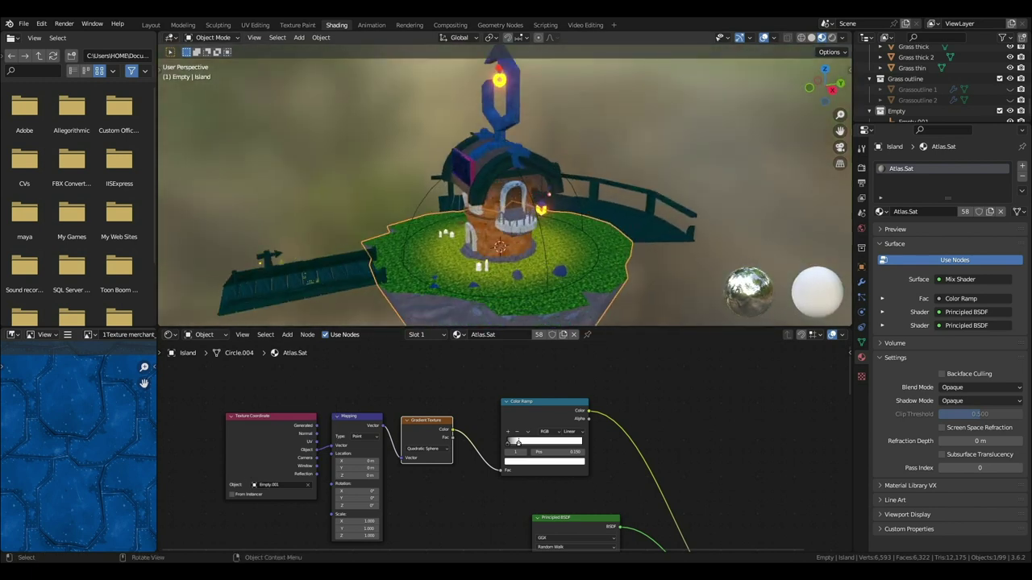
pyautogui.moveTo(518, 443); pyautogui.dragTo(511, 442)
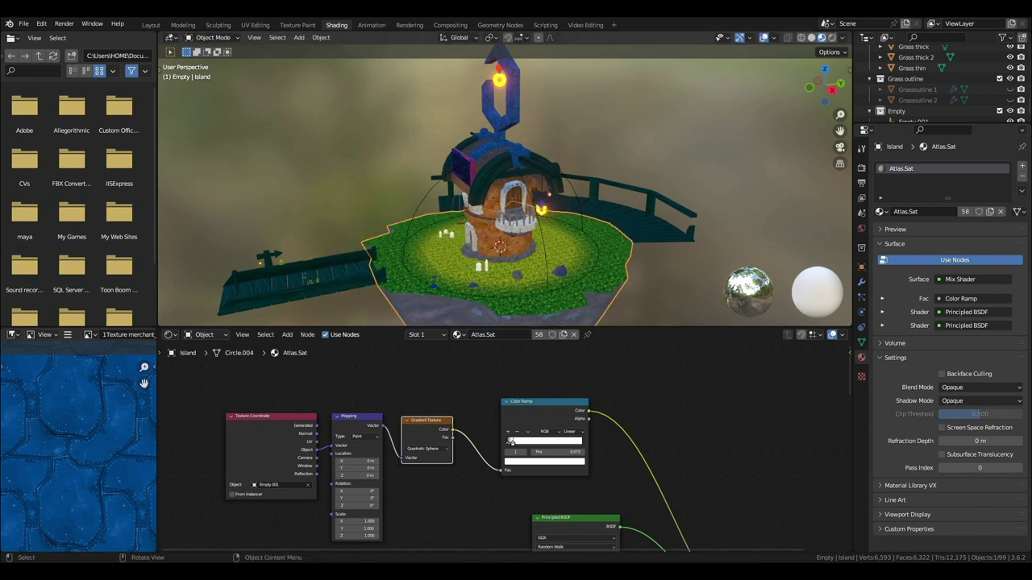
# Step: Try moving the sphere empty sideways over the island's railing side to preview how the blend follows it
pyautogui.click(547, 274)
pyautogui.press('g')
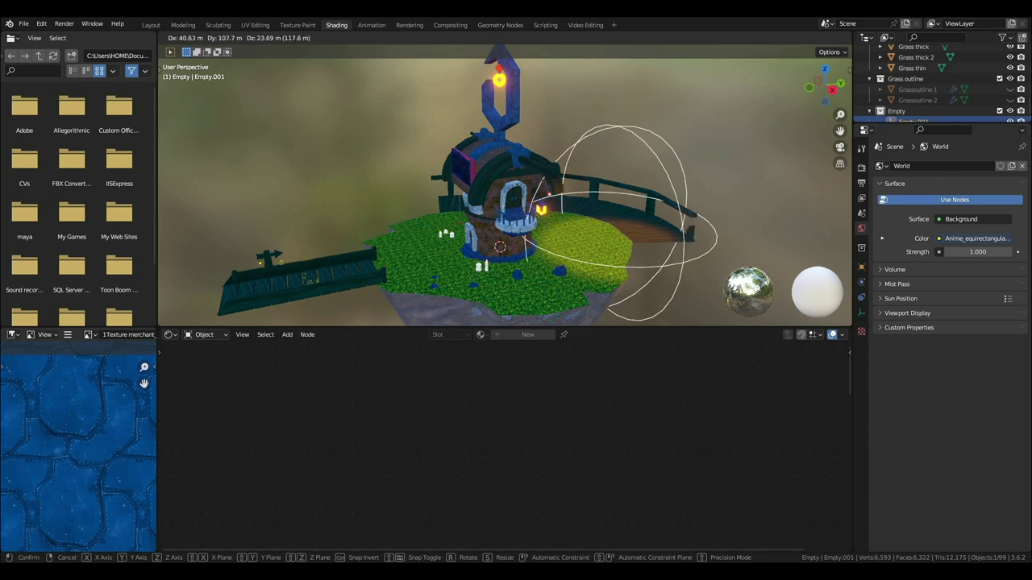
pyautogui.press('Return')
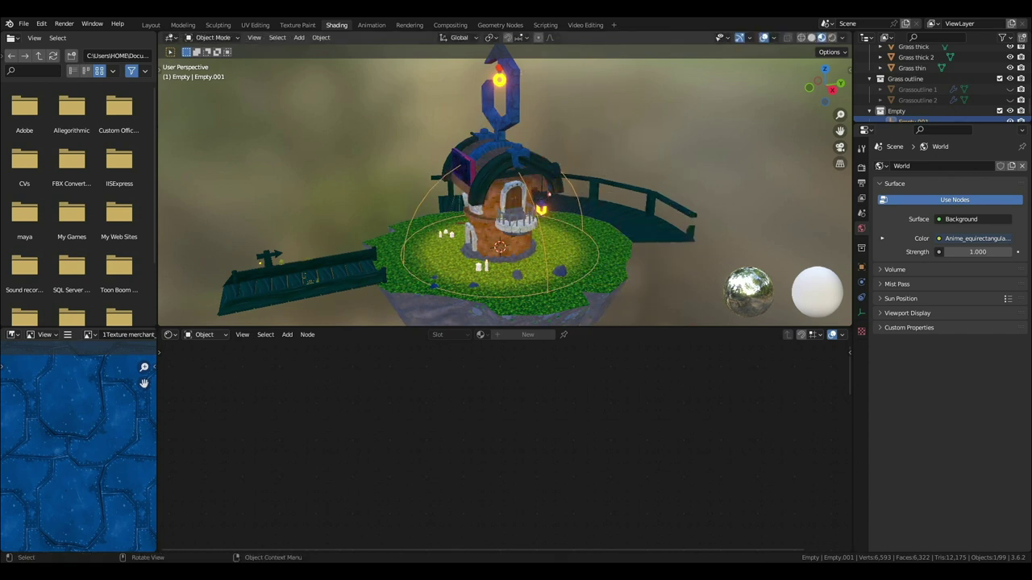
# Step: Set the Color Ramp interpolation in the island's material to Constant
pyautogui.click(564, 300)
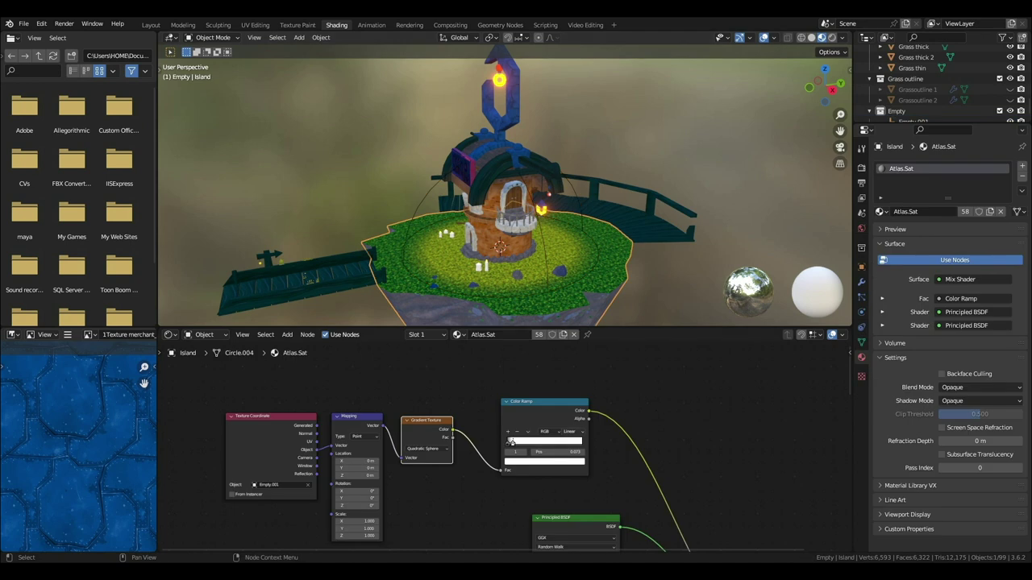
pyautogui.click(572, 432)
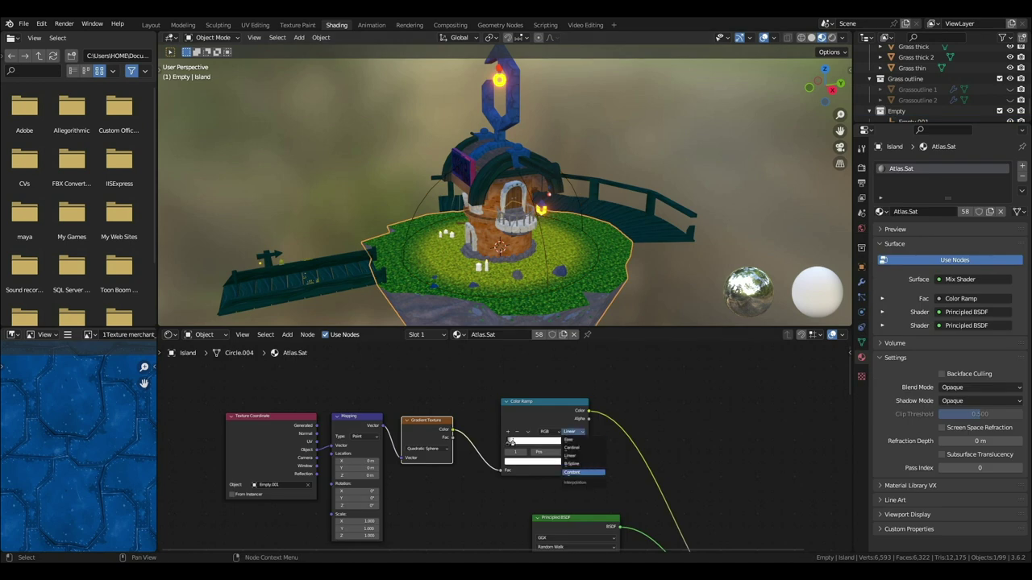
pyautogui.click(571, 471)
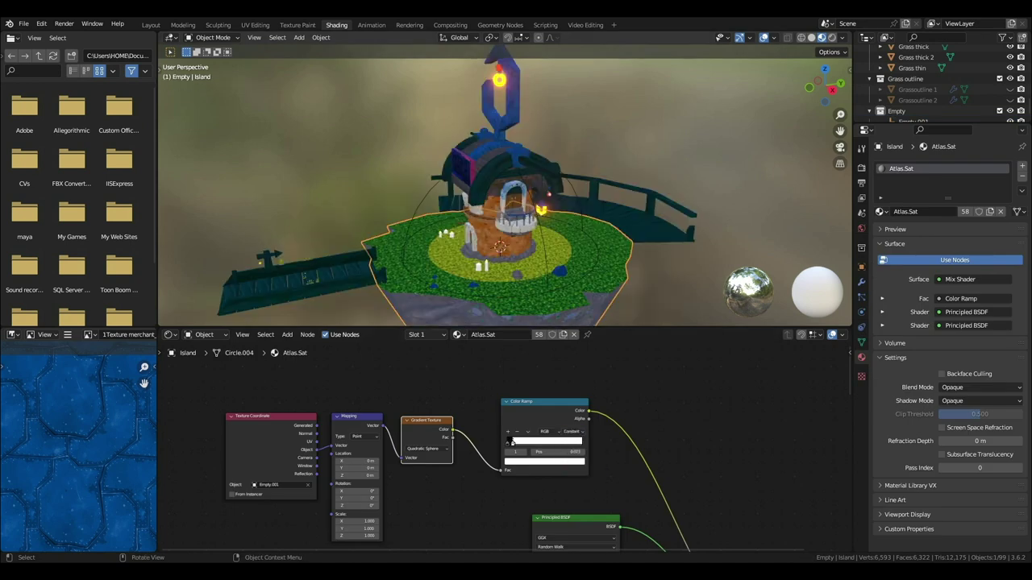
# Step: Try moving the sphere empty up over the shop roof to preview the hard-edged blend, and reselect the island
pyautogui.click(548, 283)
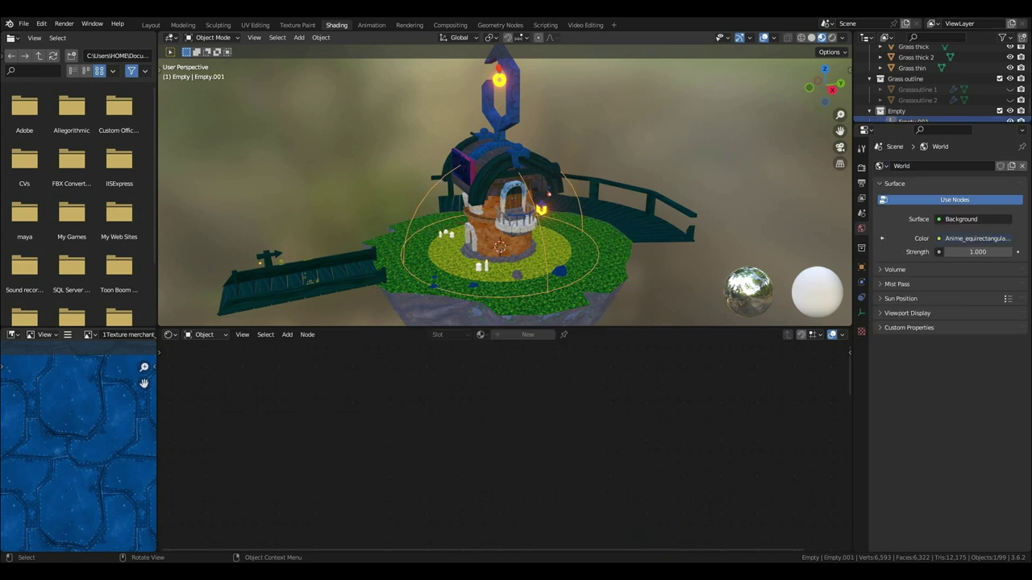
pyautogui.press('g')
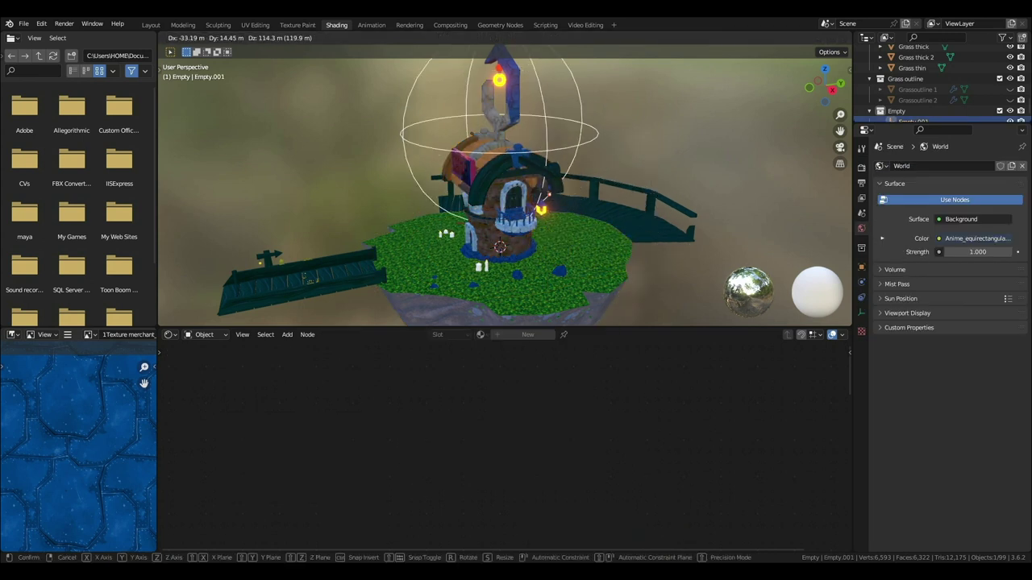
pyautogui.press('Escape')
pyautogui.click(583, 282)
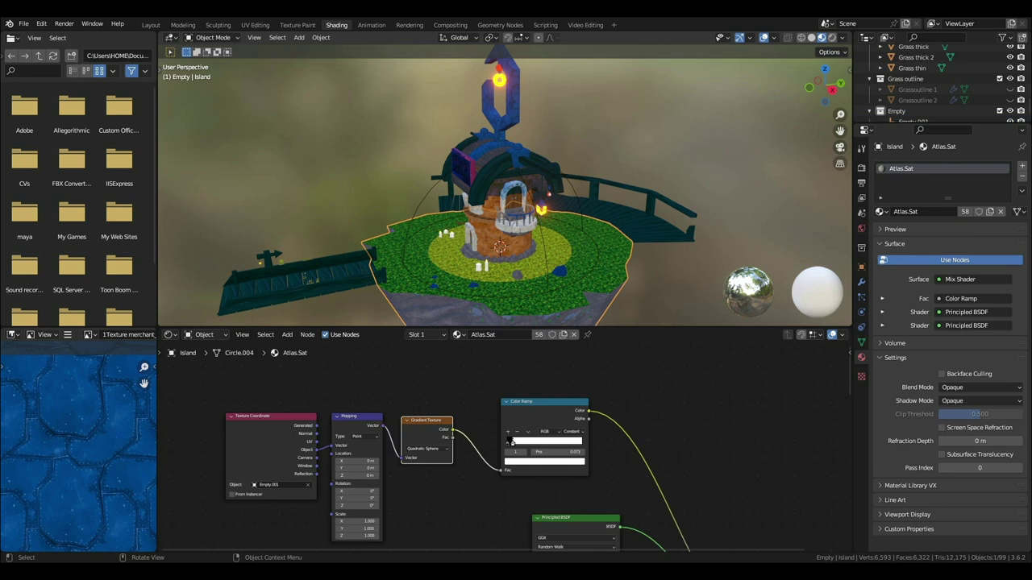
# Step: Load the black and white BaseColor atlas into the Image Texture node feeding the lower Principled BSDF of the island's material
pyautogui.scroll(-3, 510, 446)
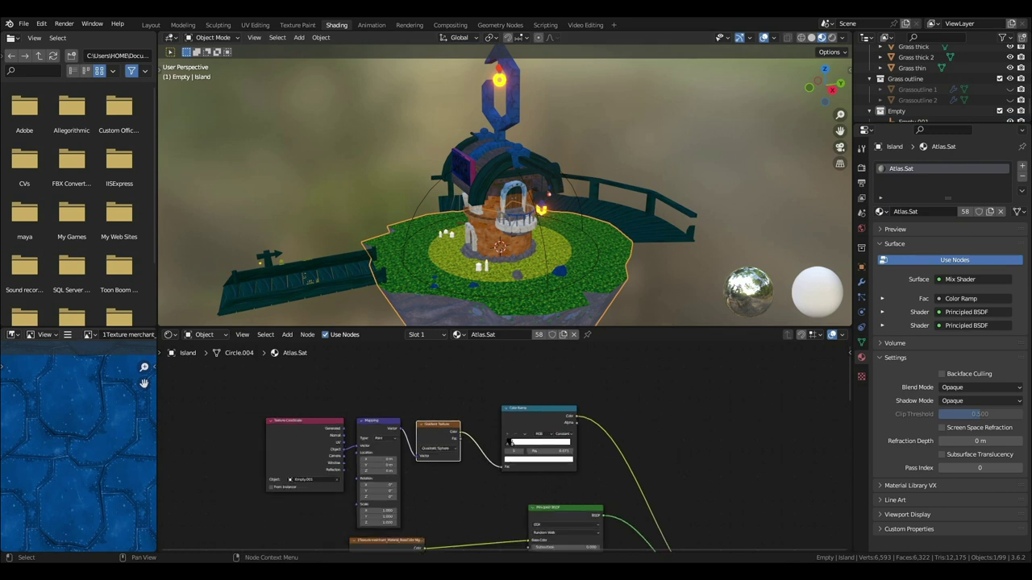
pyautogui.moveTo(510, 476); pyautogui.dragTo(540, 215, button='middle')
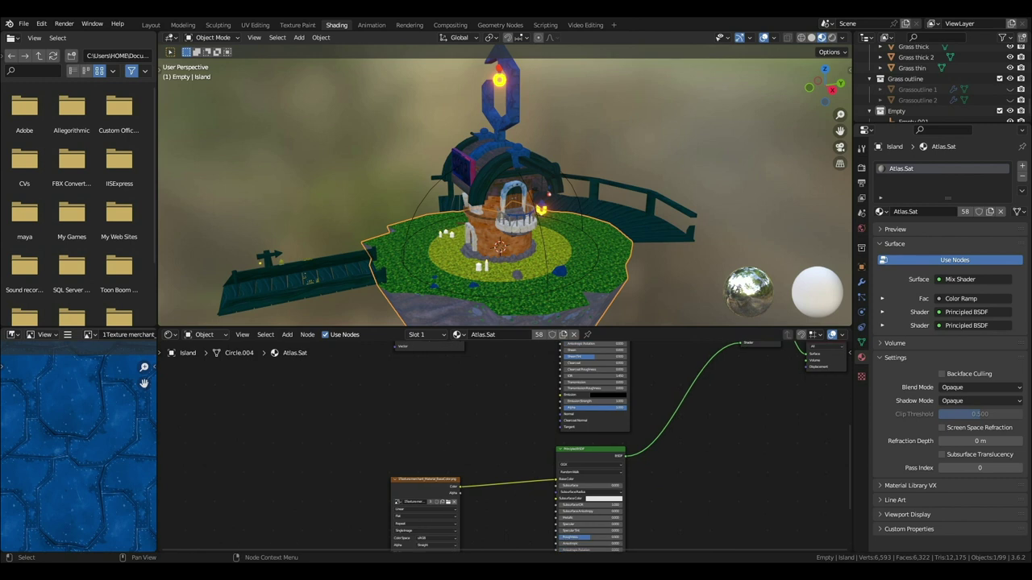
pyautogui.click(448, 501)
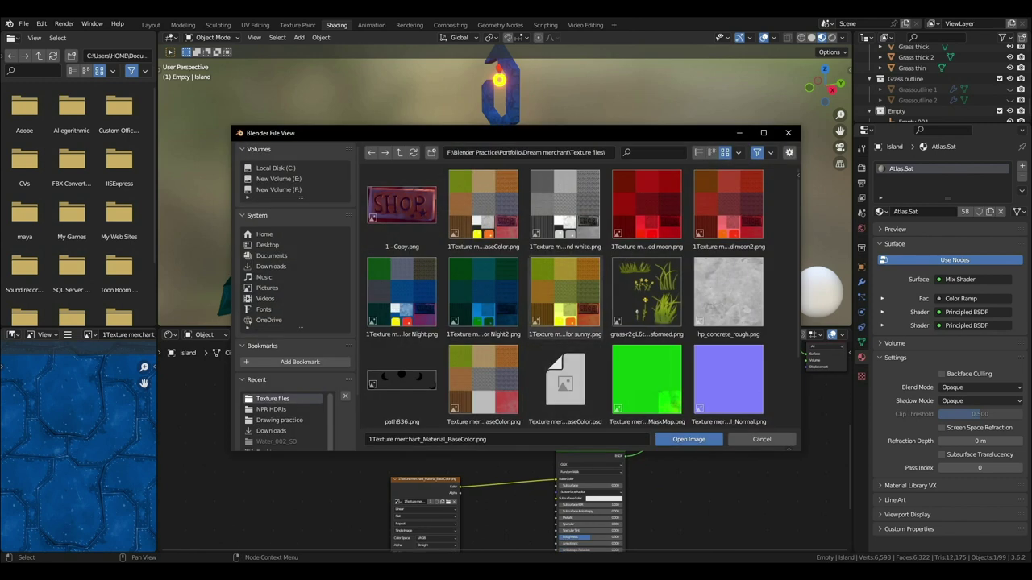
pyautogui.doubleClick(564, 211)
pyautogui.moveTo(500, 209); pyautogui.dragTo(534, 222, button='middle')
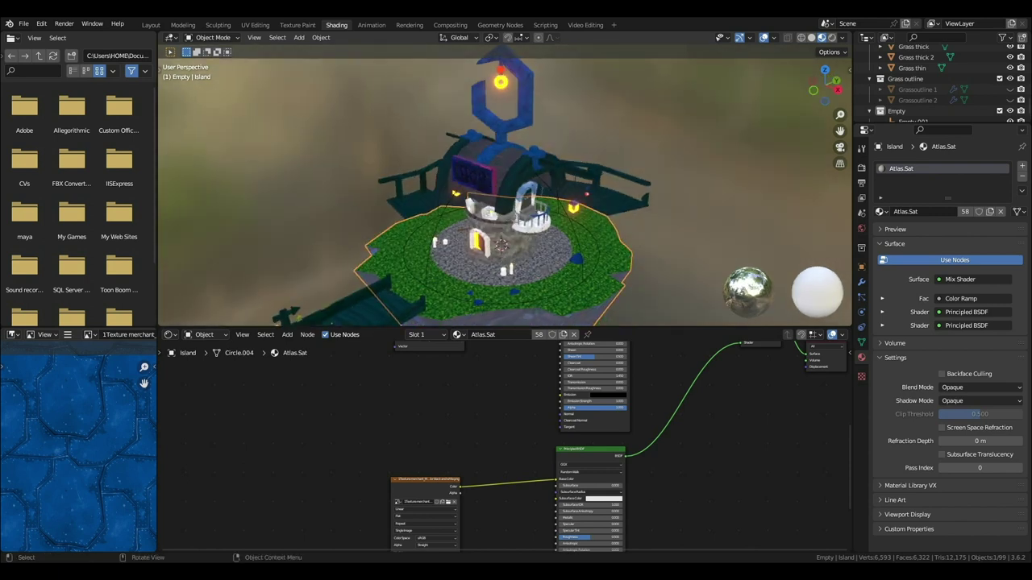
# Step: Try moving the sphere empty around the shop to preview the black and white blend, and reselect the island
pyautogui.click(579, 229)
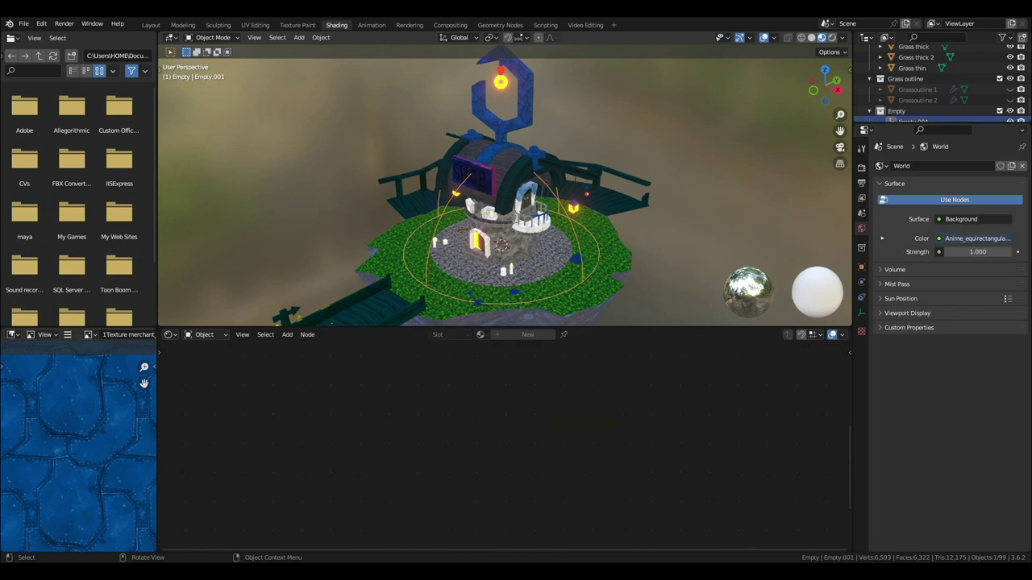
pyautogui.press('g')
pyautogui.click(532, 296)
# Step: Spread out the node layout by moving the Texture Coordinate and Mapping nodes away from the Gradient Texture node
pyautogui.scroll(-5, 507, 449)
pyautogui.moveTo(539, 391); pyautogui.dragTo(506, 456, button='middle')
pyautogui.scroll(1, 506, 456)
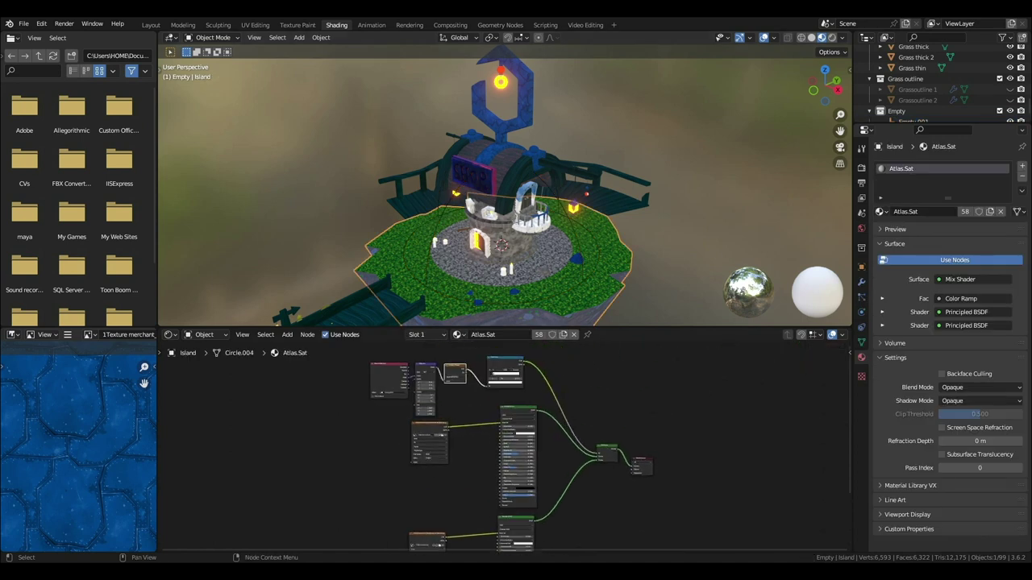
pyautogui.scroll(-2, 506, 455)
pyautogui.moveTo(405, 386); pyautogui.dragTo(283, 418)
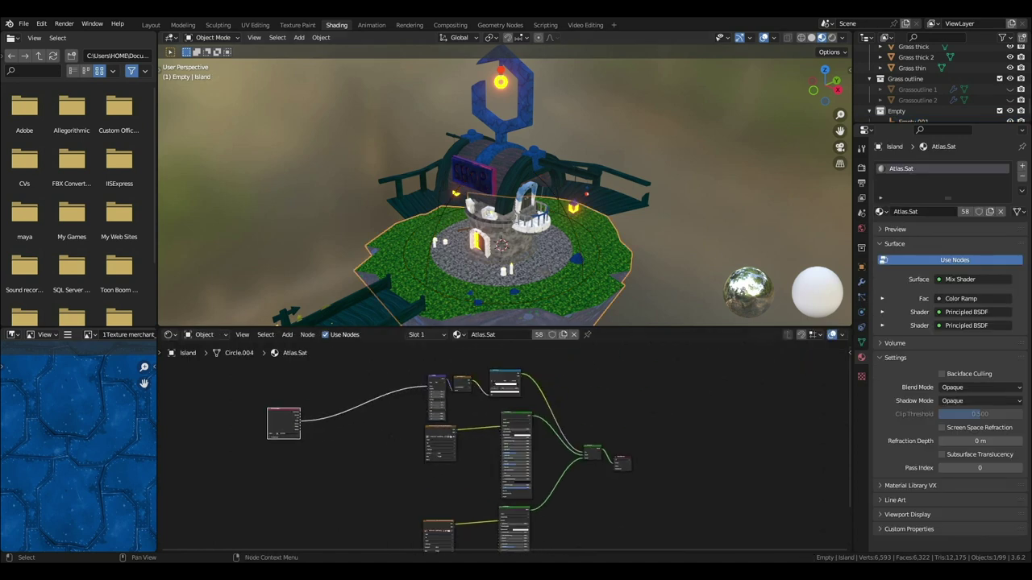
pyautogui.moveTo(436, 387); pyautogui.dragTo(369, 408)
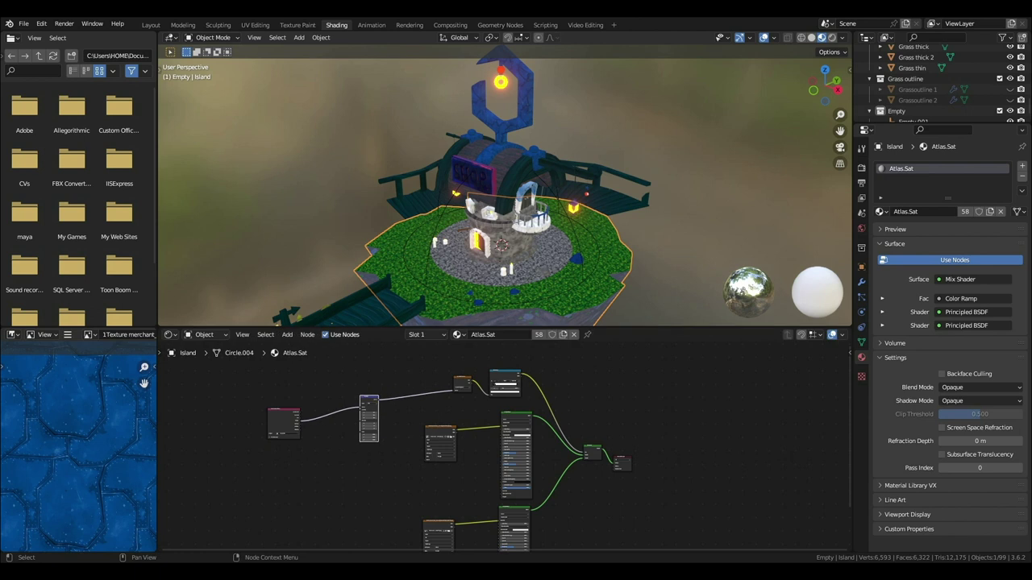
# Step: Replace the black and white atlas in the island's material with the moon2 atlas image
pyautogui.click(451, 437)
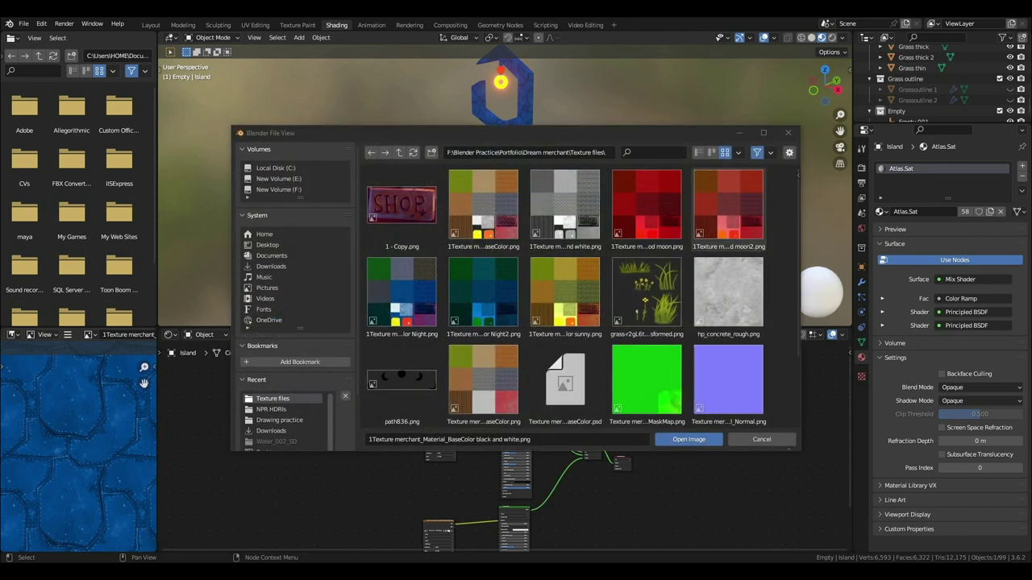
pyautogui.doubleClick(729, 204)
pyautogui.moveTo(500, 217); pyautogui.dragTo(472, 199, button='middle')
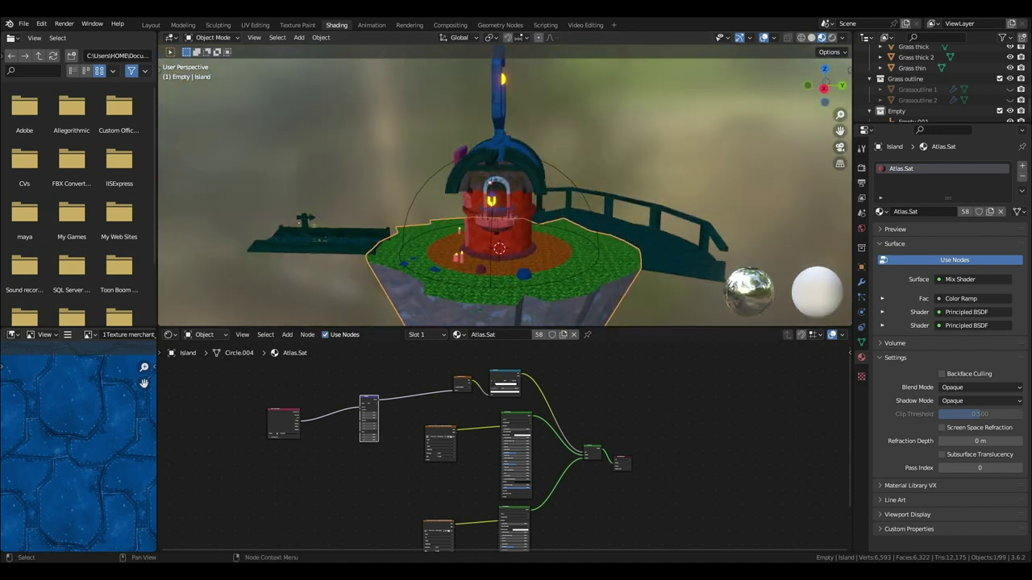
# Step: Reposition the upper Principled BSDF with its Image Texture, and place the Gradient Texture node closer to the Mapping node
pyautogui.moveTo(516, 435); pyautogui.dragTo(403, 452)
pyautogui.moveTo(462, 381); pyautogui.dragTo(435, 401)
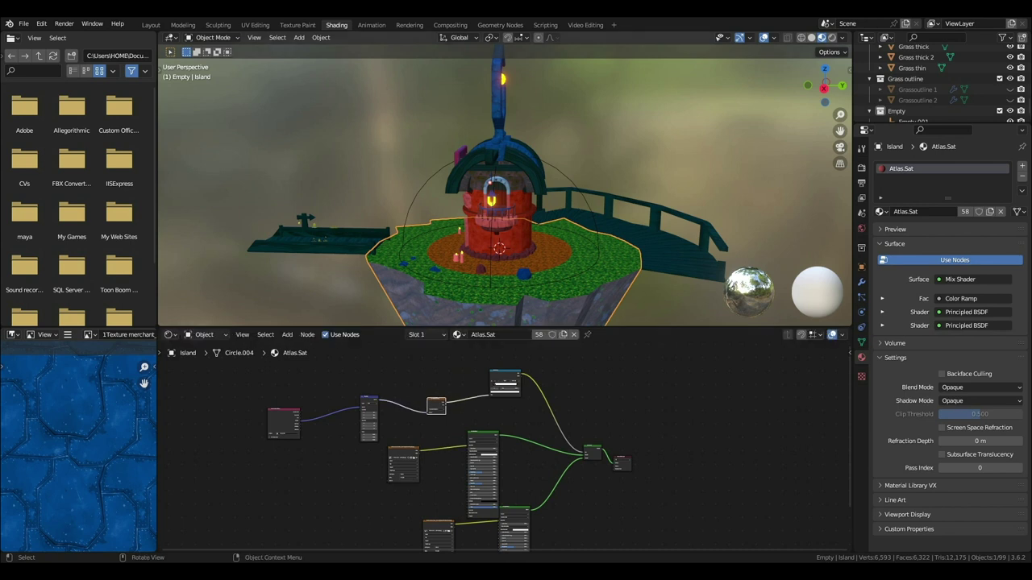
pyautogui.moveTo(484, 202); pyautogui.dragTo(574, 219, button='middle')
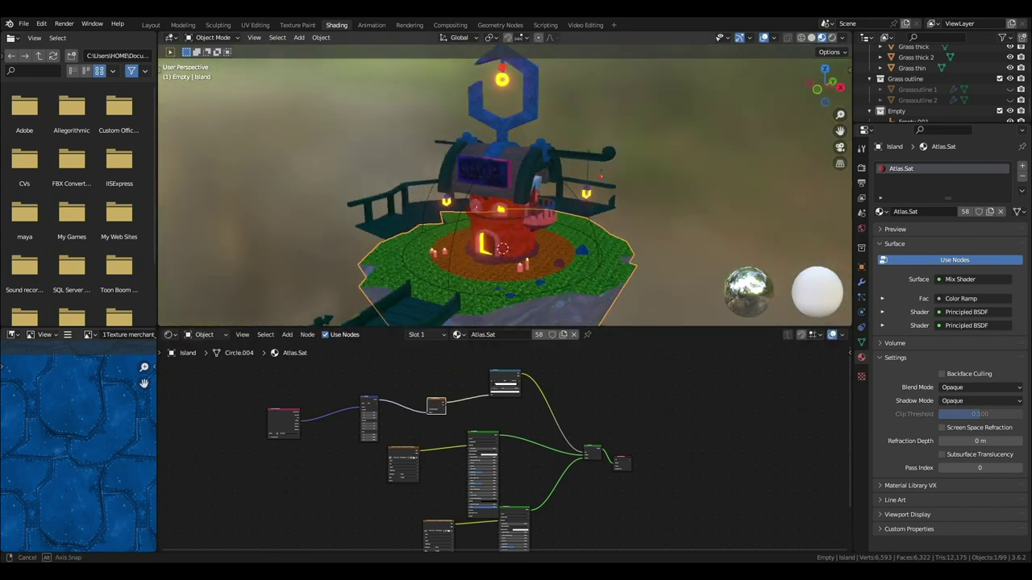